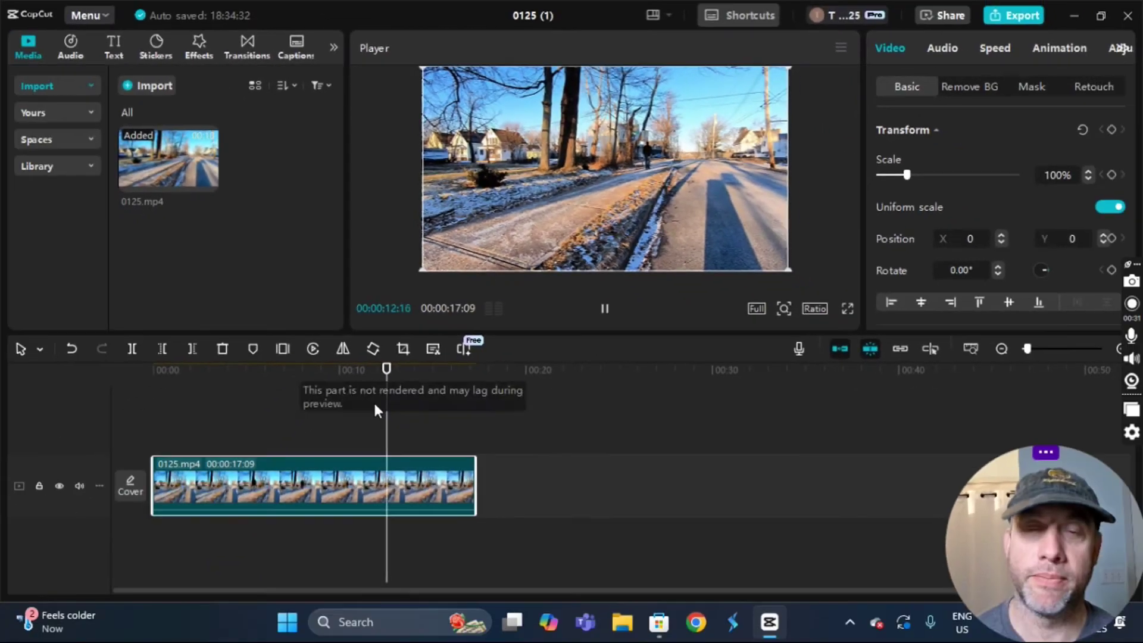
- Add a default text clip at the start of the timeline above 0125.mp4 and extend it to the video's end
left_click_drag(410, 413, 57, 356)
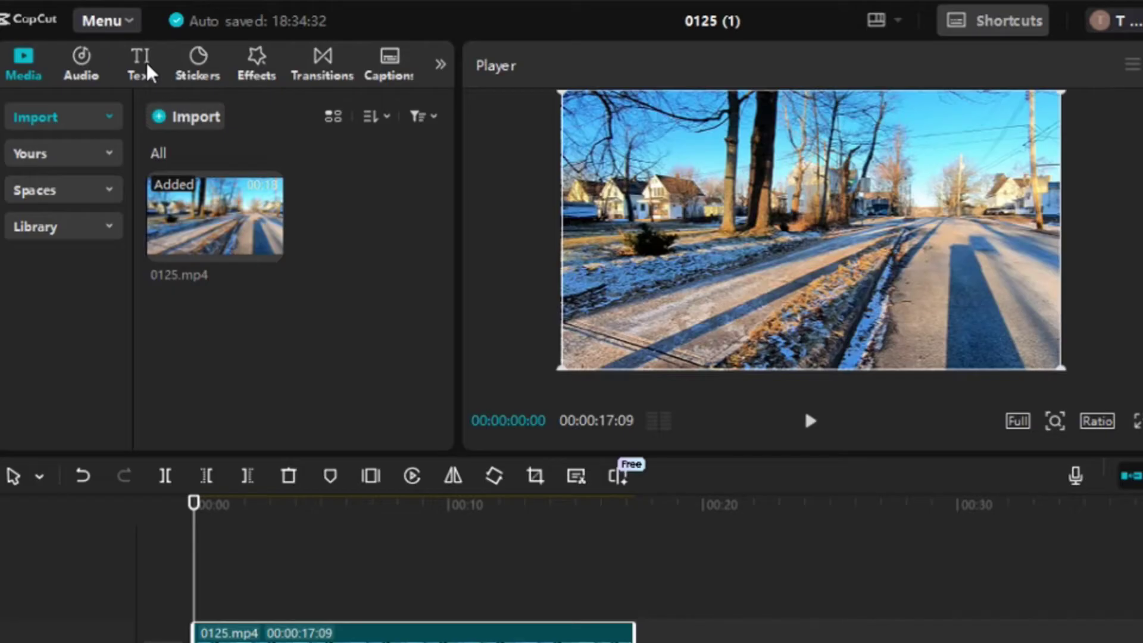
left_click(140, 66)
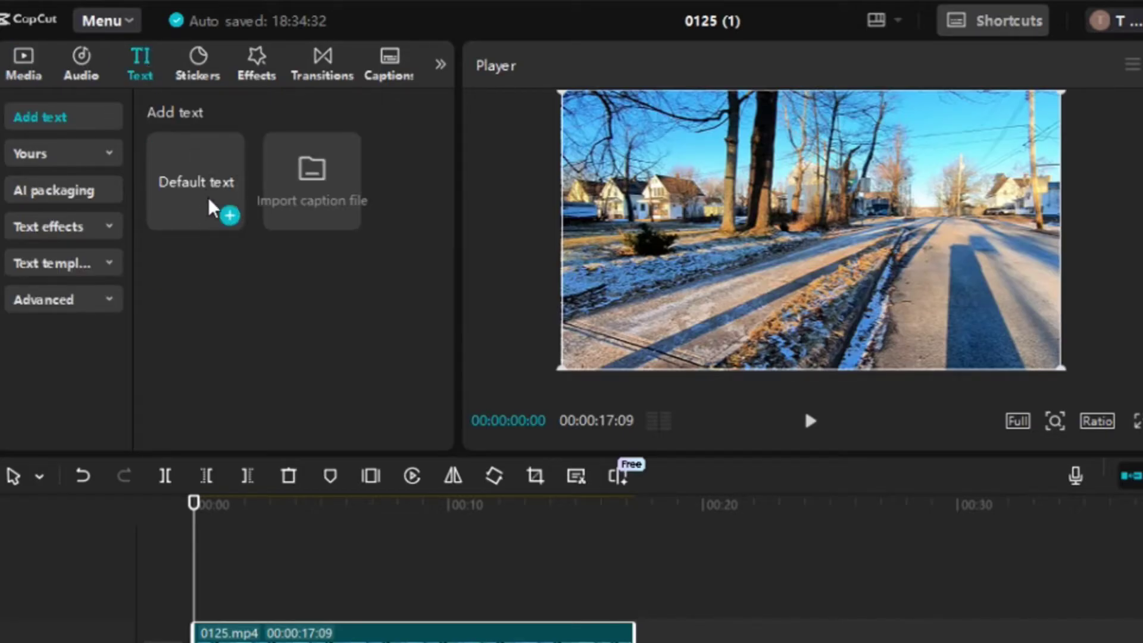
left_click_drag(212, 208, 238, 536)
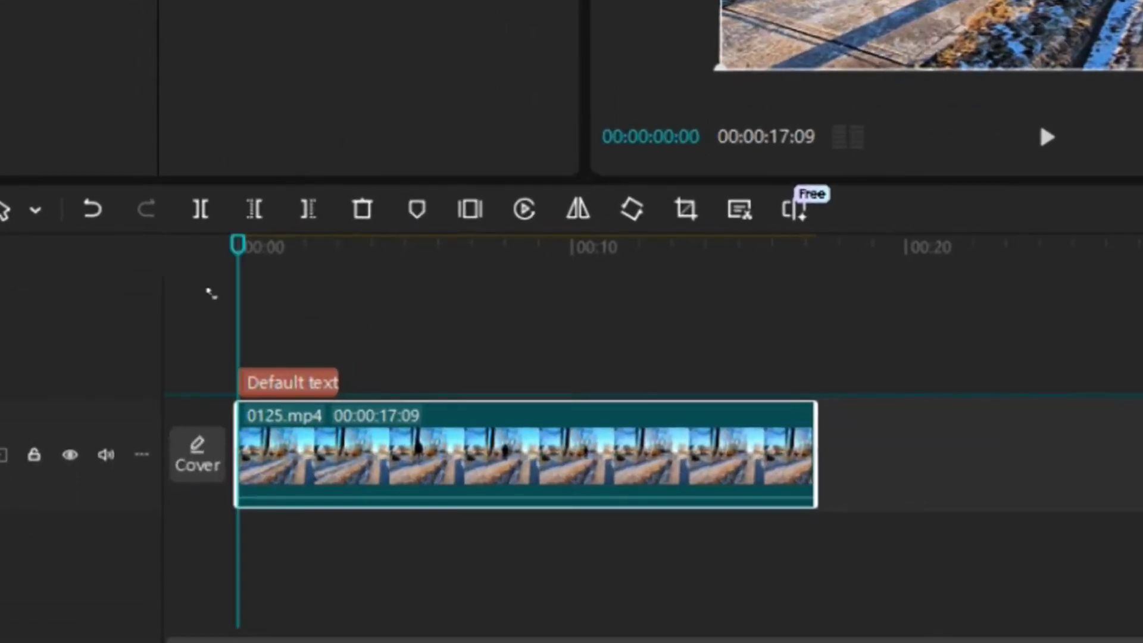
left_click_drag(212, 294, 250, 388)
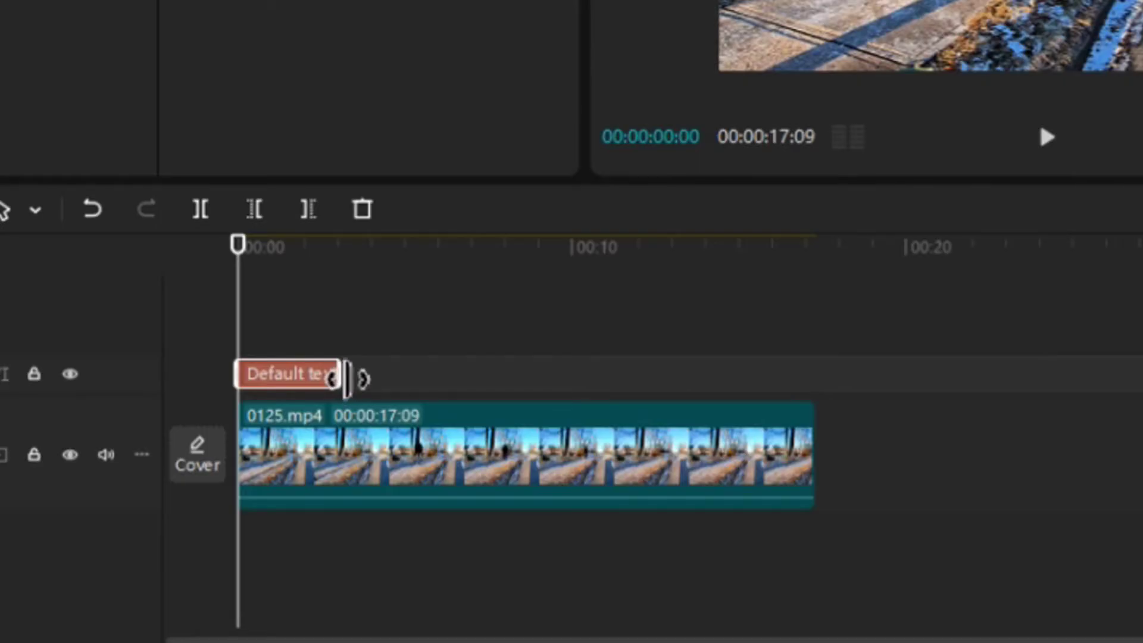
left_click_drag(347, 380, 814, 387)
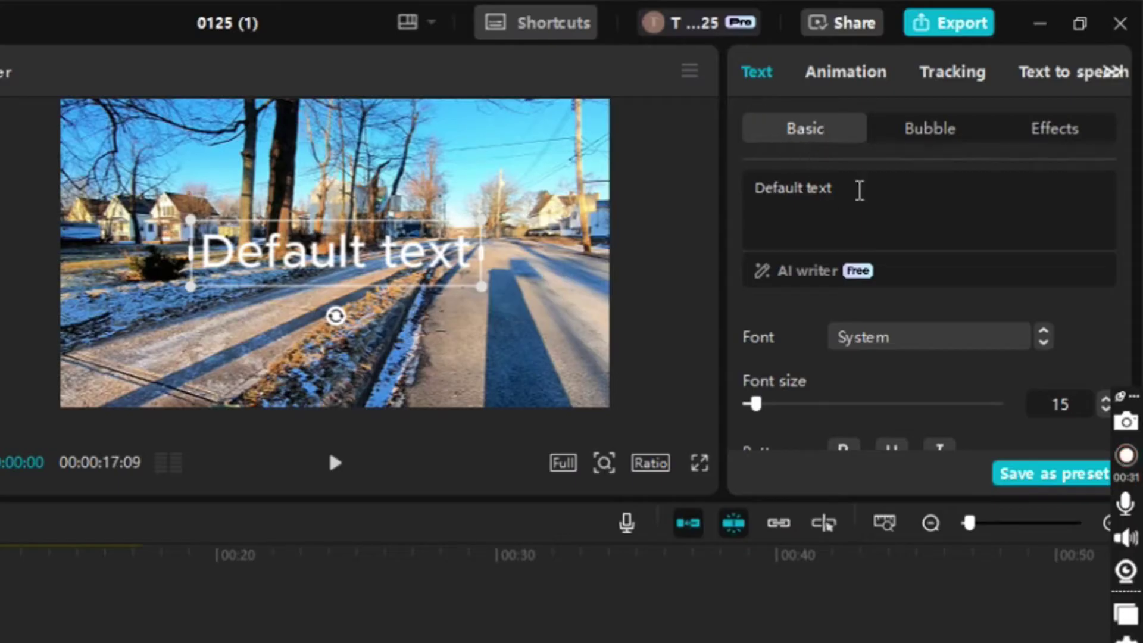
- Replace the default text with "PERSPECTIVE"
left_click_drag(860, 191, 694, 161)
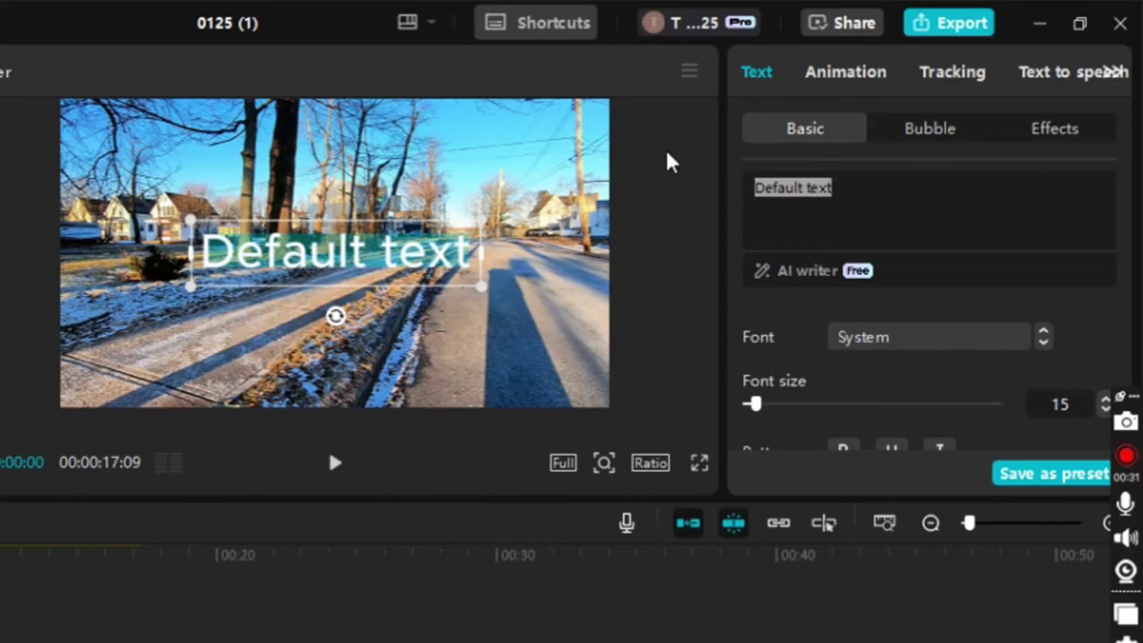
key("BackSpace")
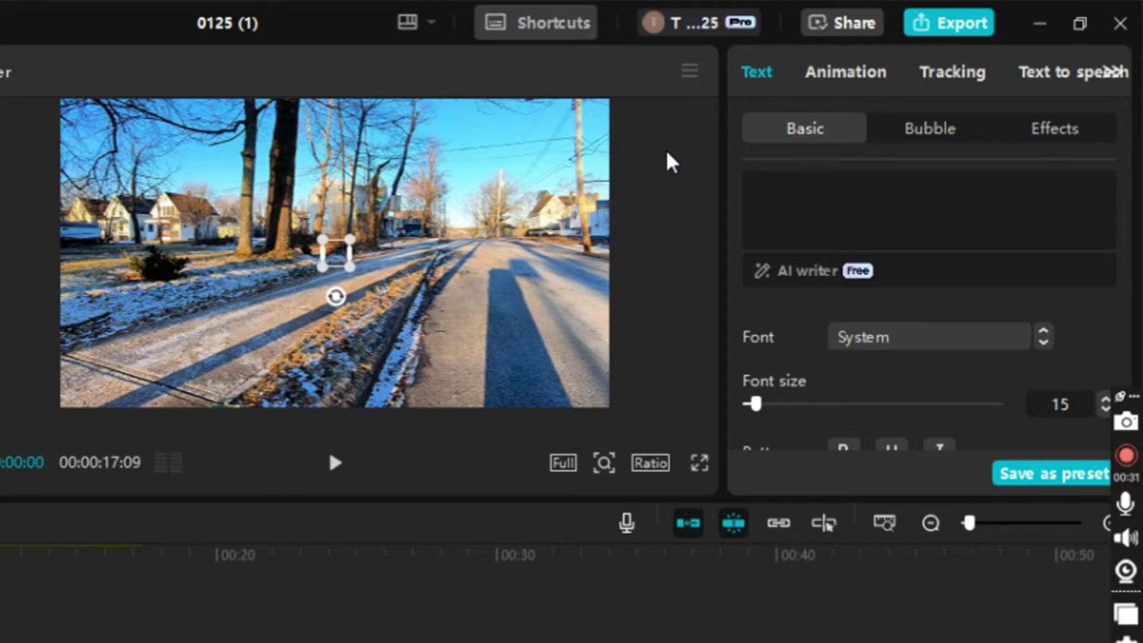
type("PERS")
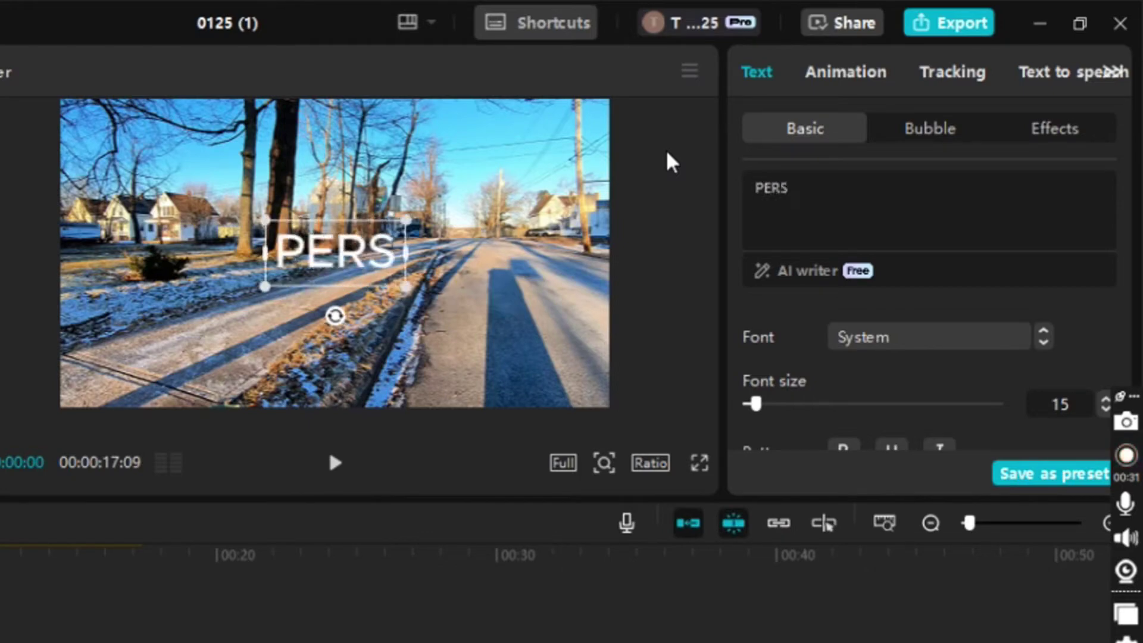
type("PECT")
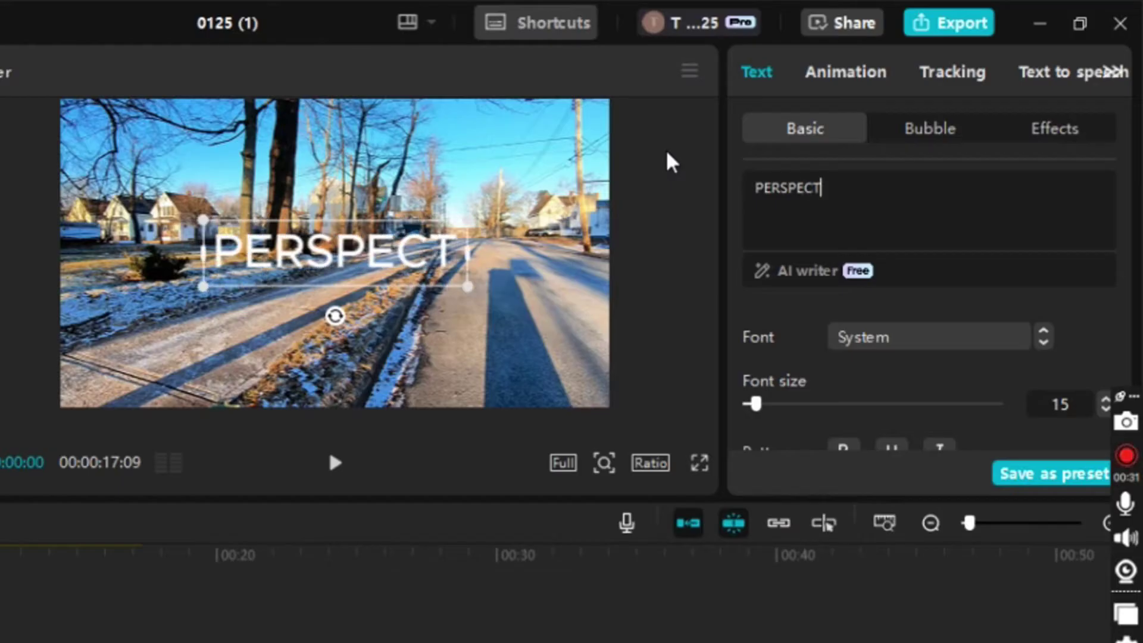
type("IVE")
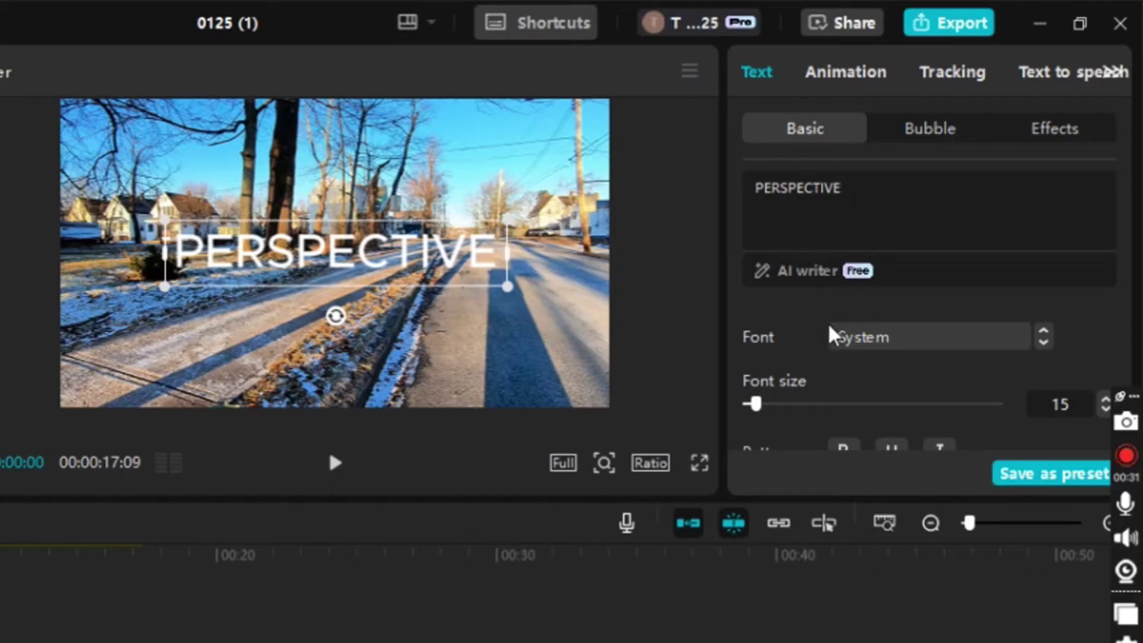
- Set the PERSPECTIVE text's font to Poetsen One and make it bold
left_click(872, 343)
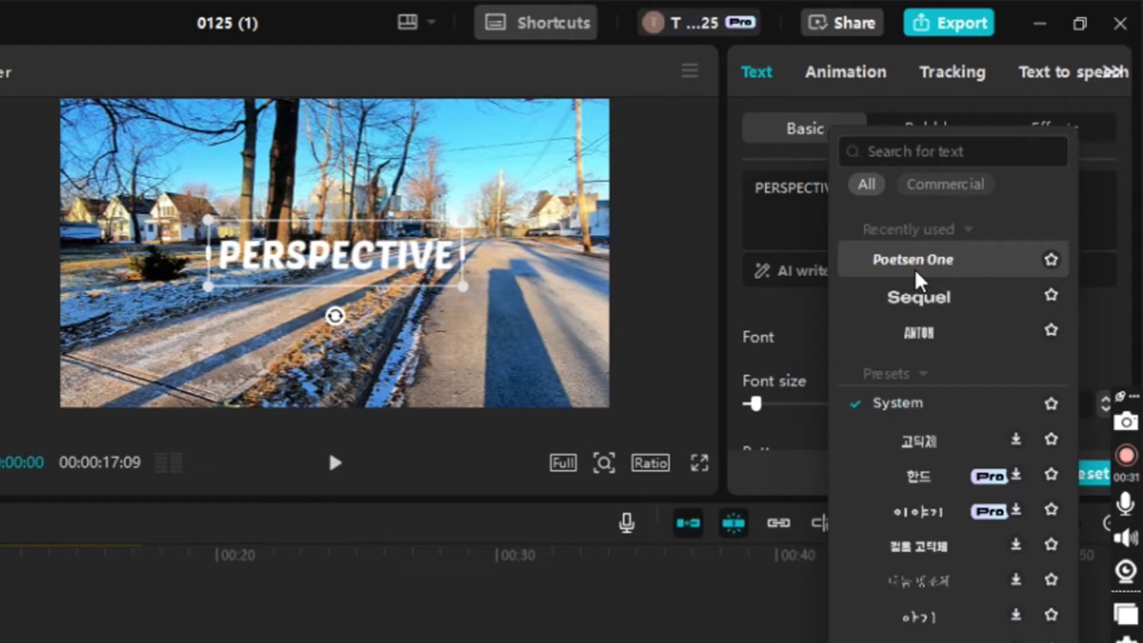
left_click(914, 261)
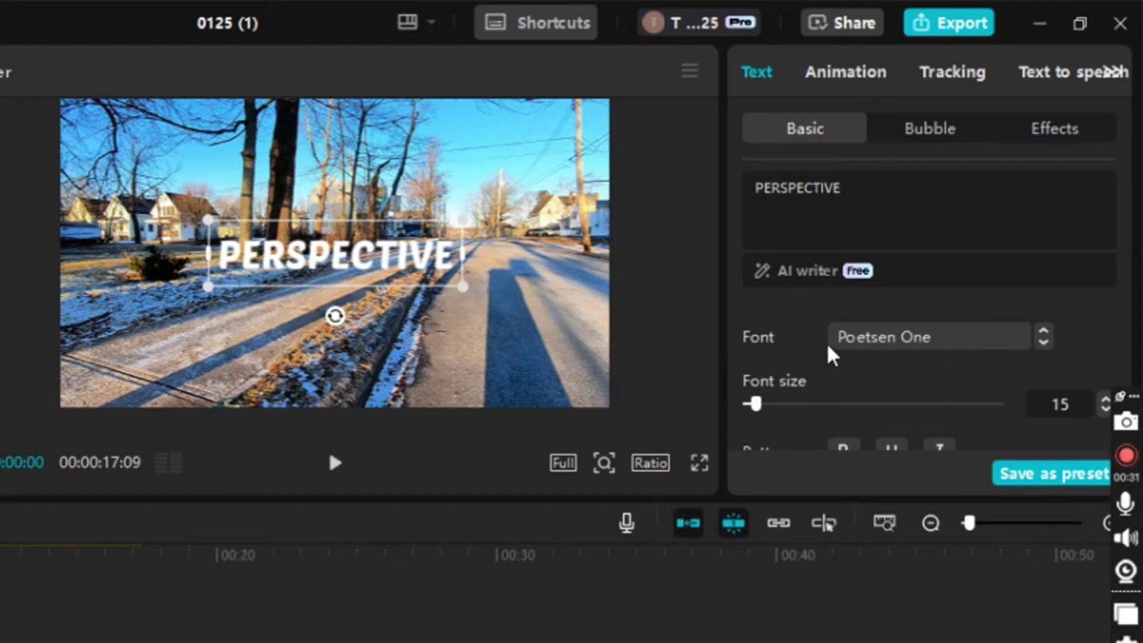
scroll(841, 351, "down", 2)
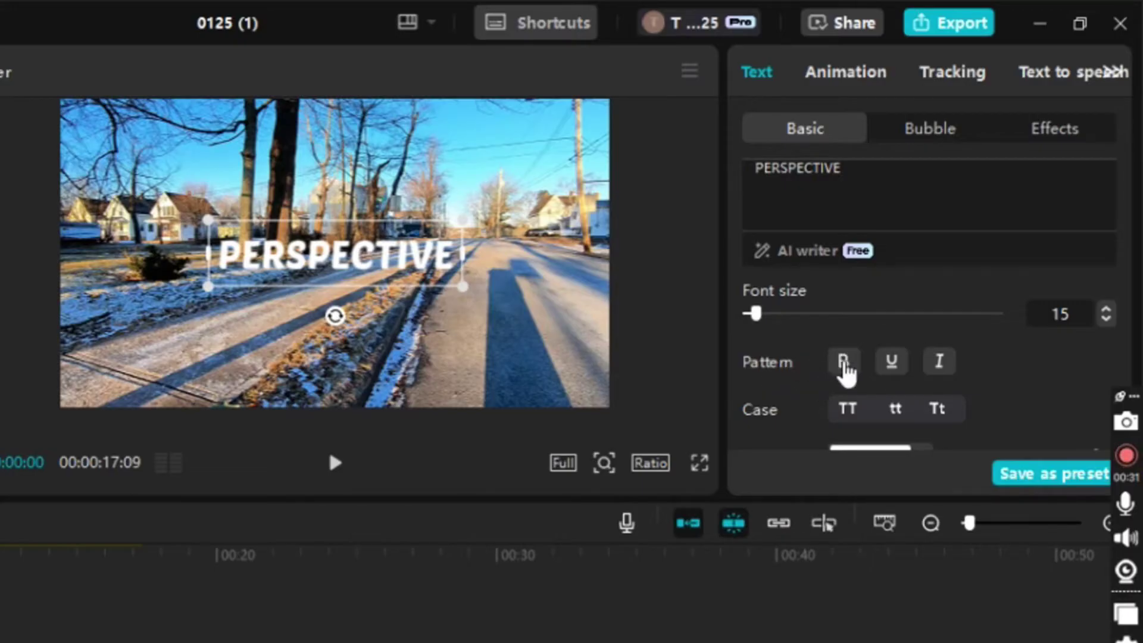
left_click(844, 363)
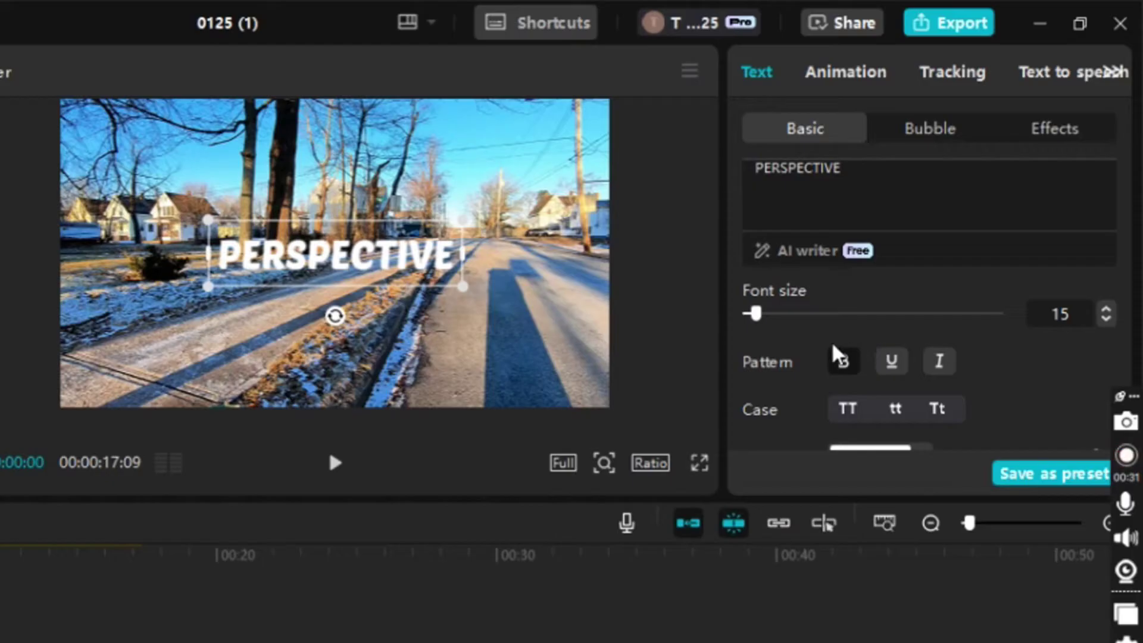
- Set the PERSPECTIVE text's character spacing to 1
scroll(856, 337, "down", 5)
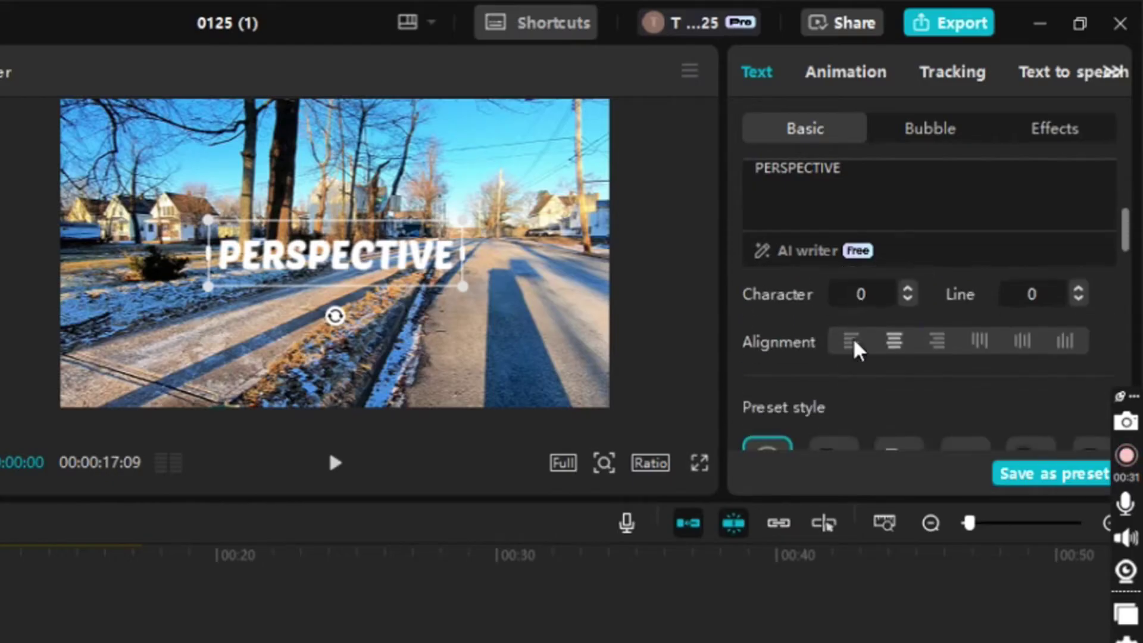
scroll(856, 337, "up", 3)
scroll(856, 342, "down", 2)
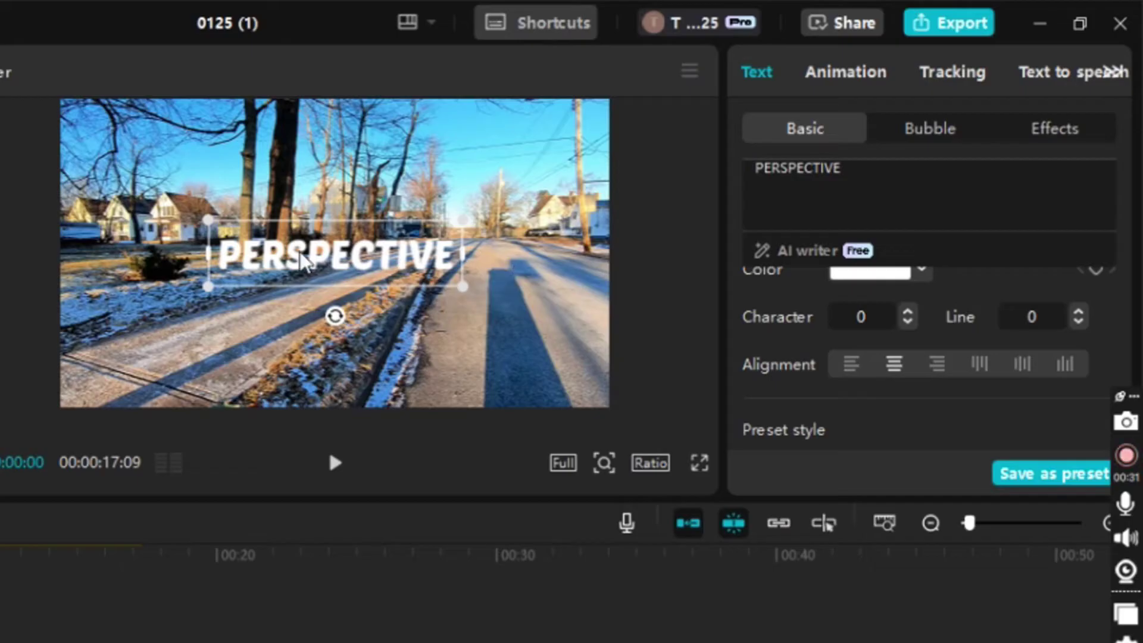
left_click(909, 312)
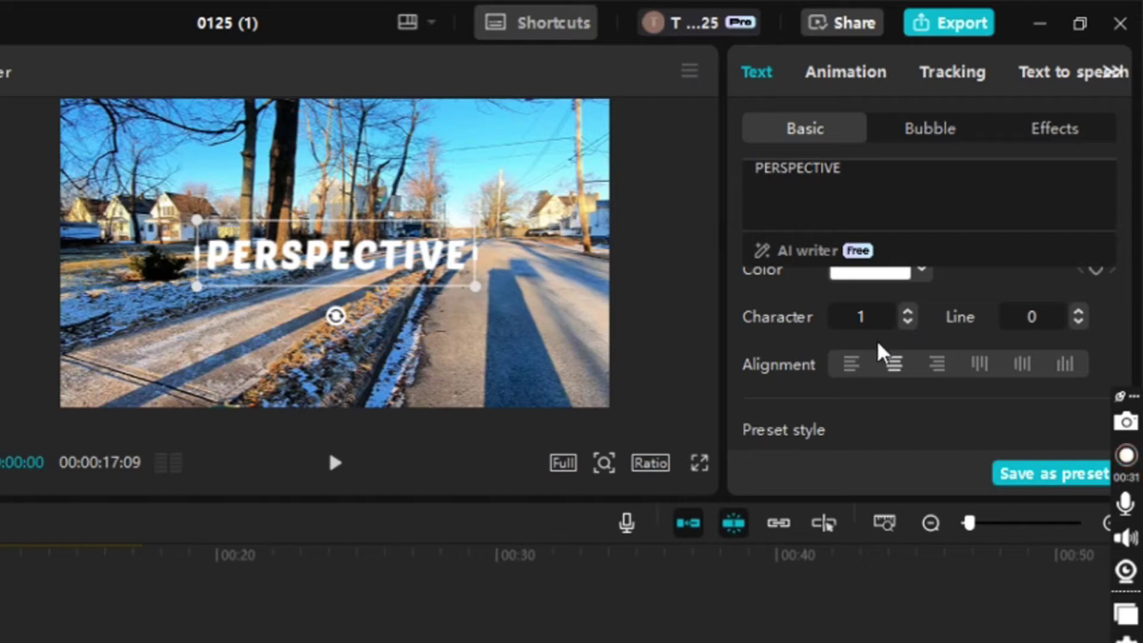
- Turn on the shadow for the PERSPECTIVE text with a distance of 5
scroll(882, 352, "down", 8)
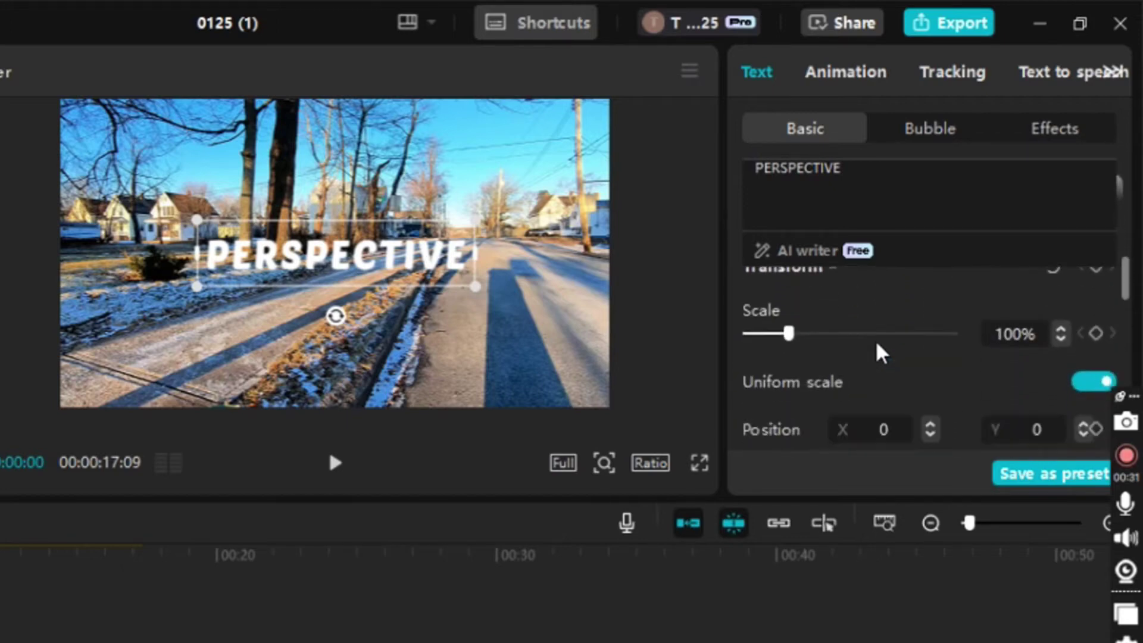
scroll(878, 351, "down", 2)
scroll(879, 350, "down", 2)
scroll(877, 347, "up", 5)
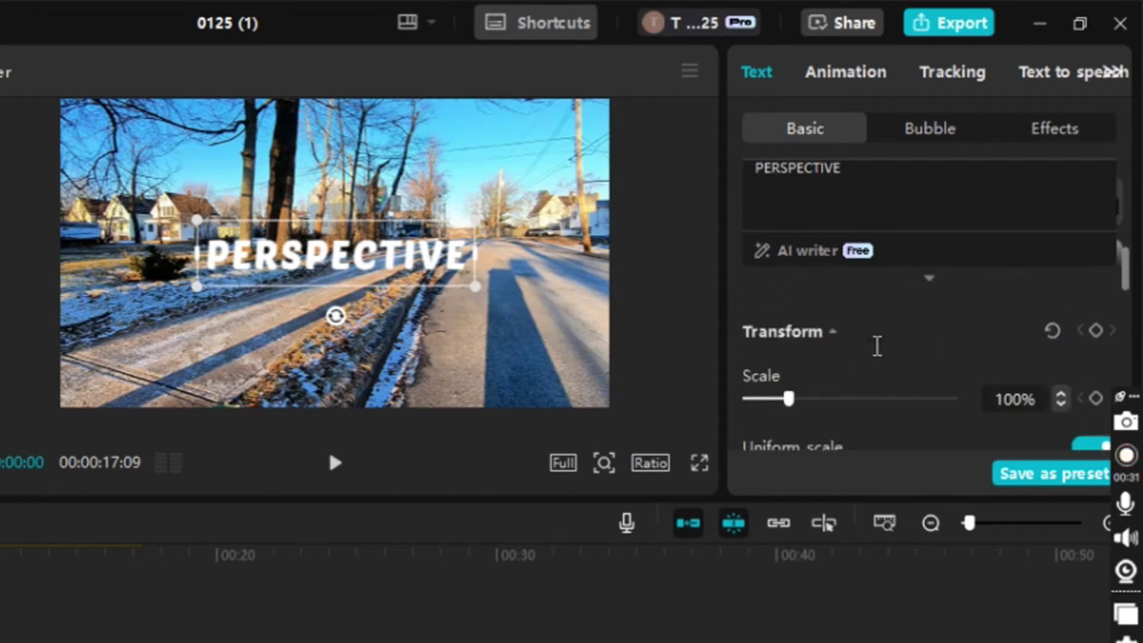
scroll(877, 346, "up", 6)
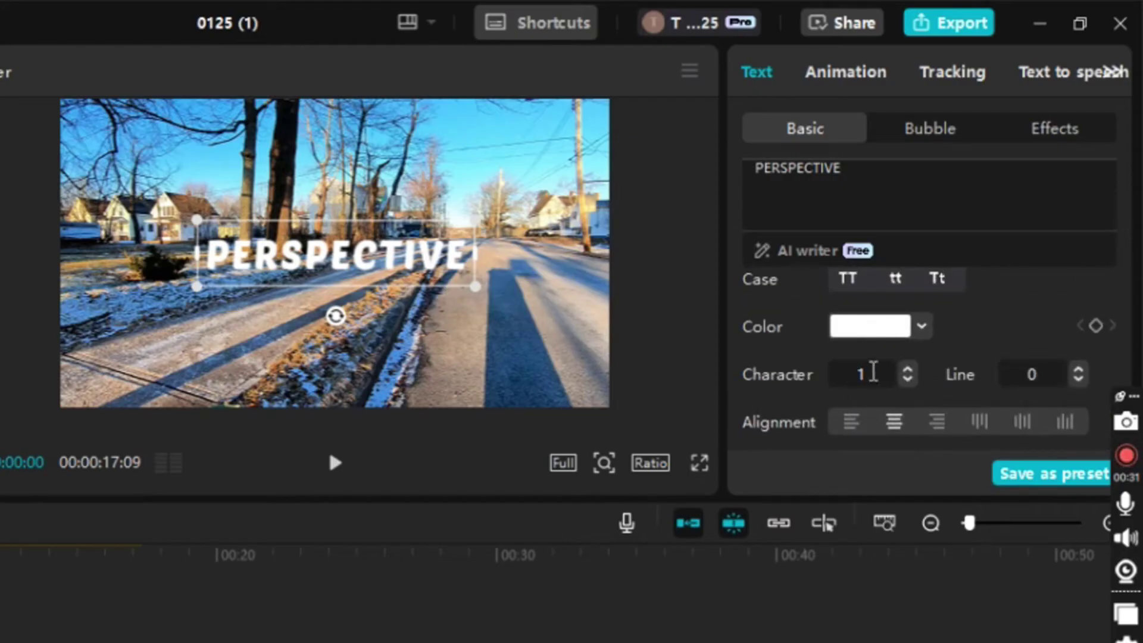
scroll(880, 387, "down", 6)
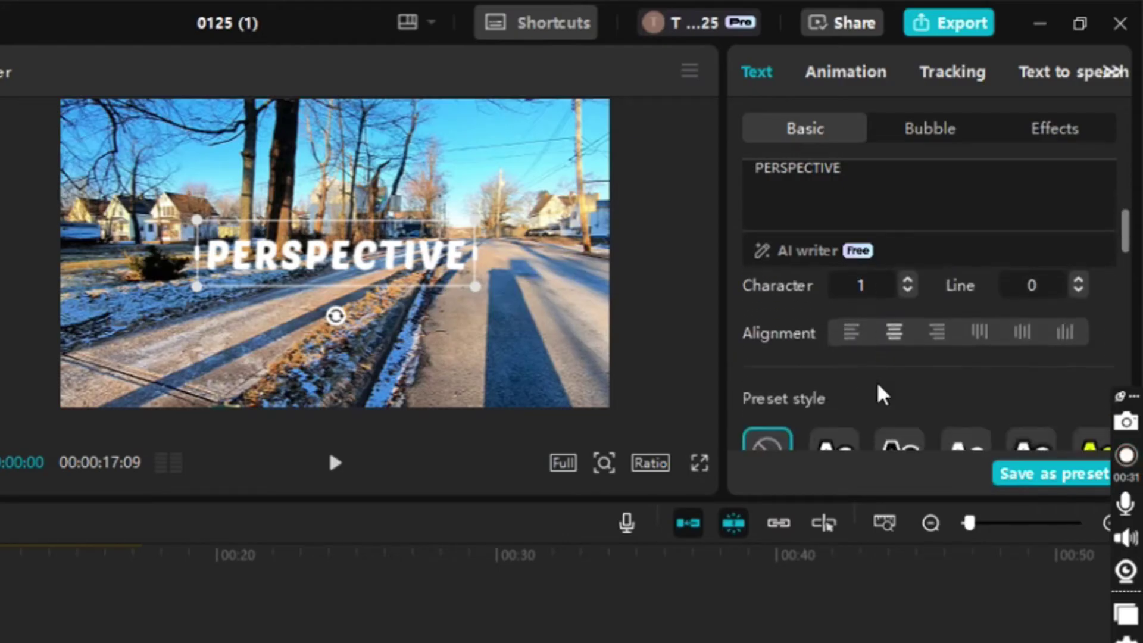
scroll(882, 393, "down", 6)
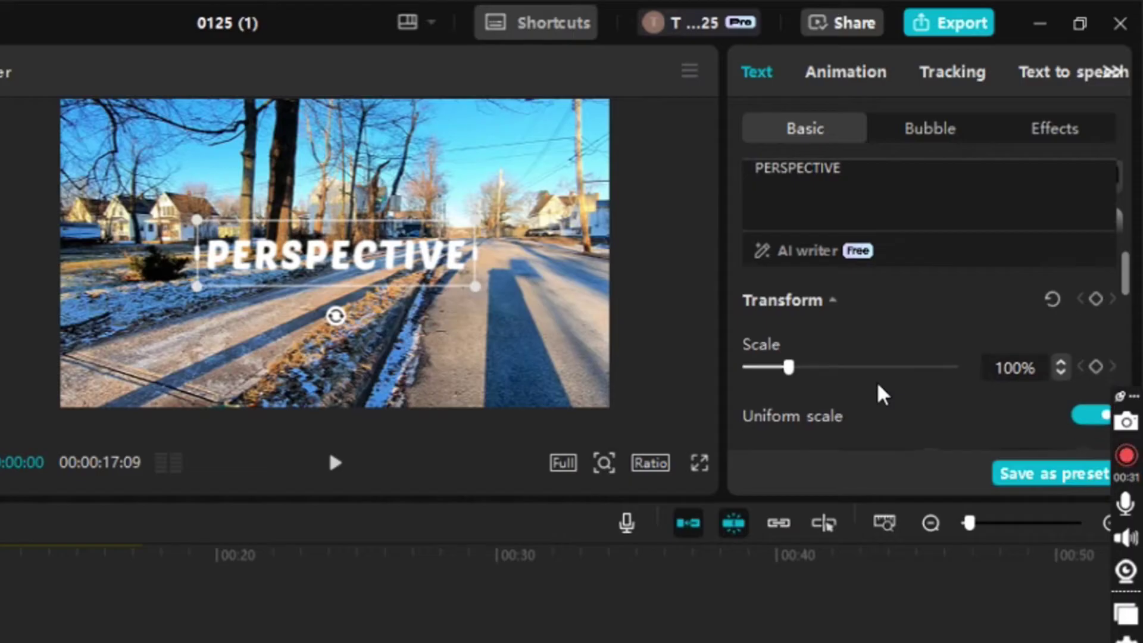
scroll(879, 393, "down", 5)
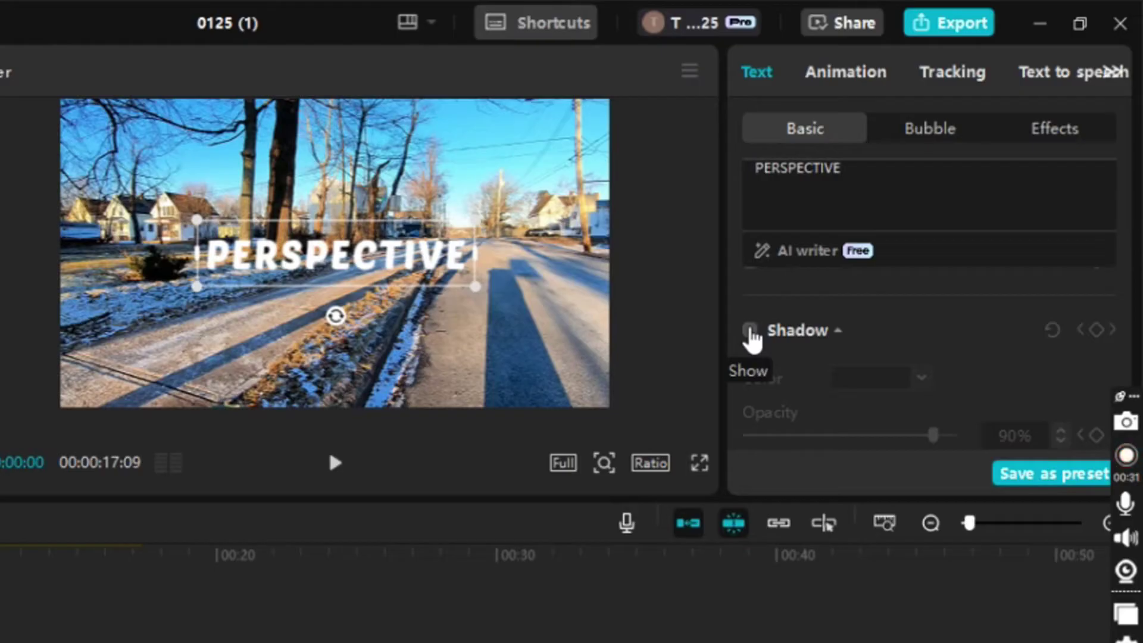
left_click(750, 331)
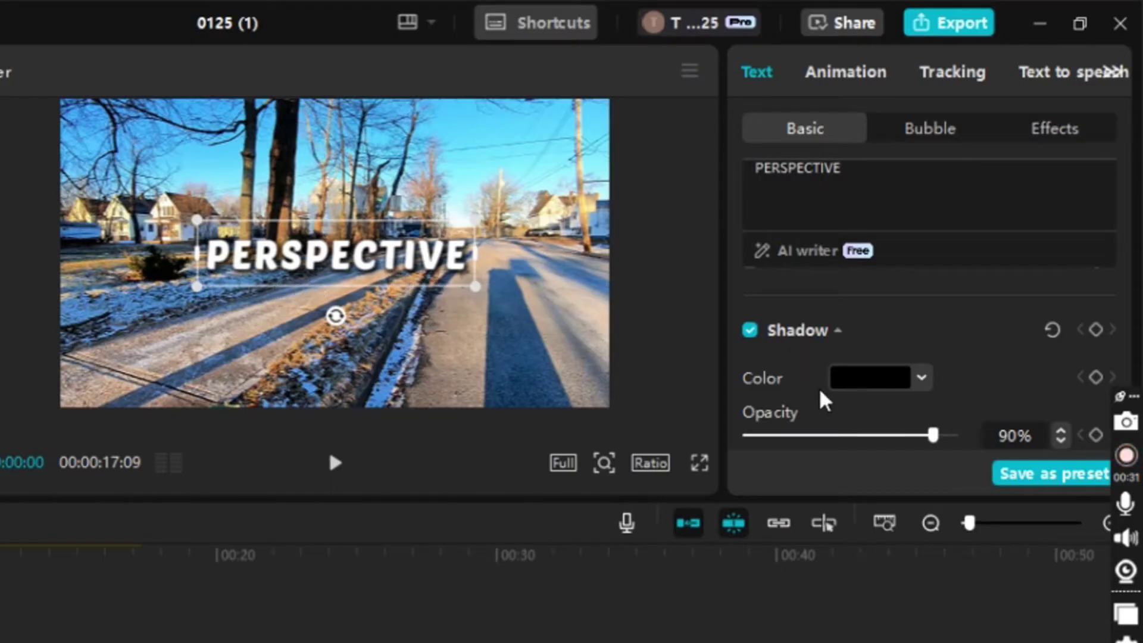
scroll(825, 402, "down", 3)
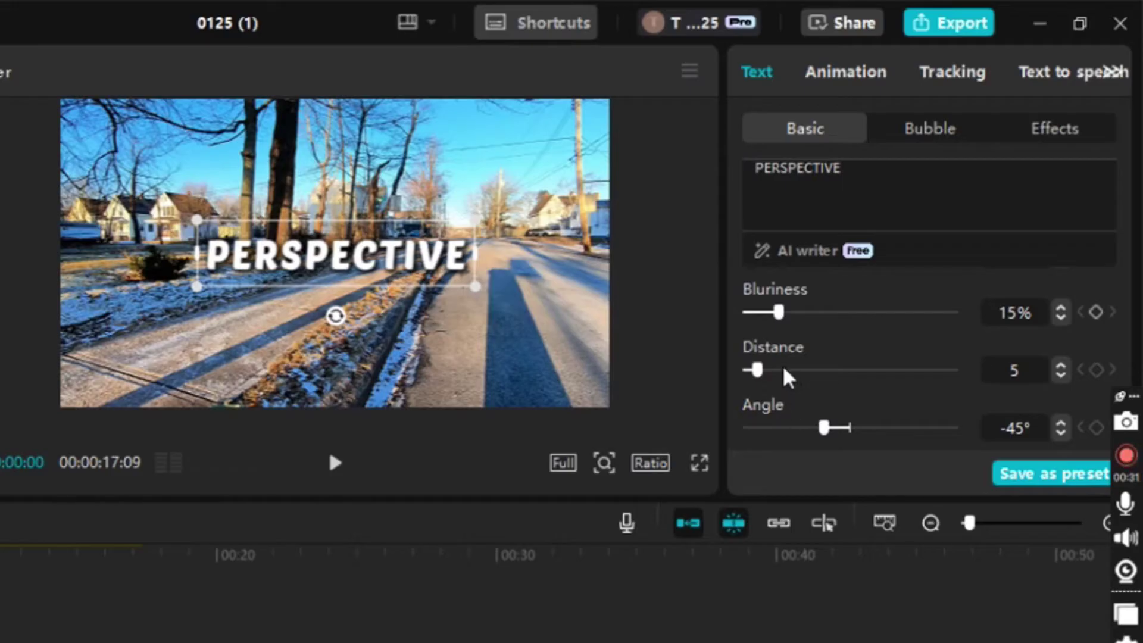
left_click(1014, 369)
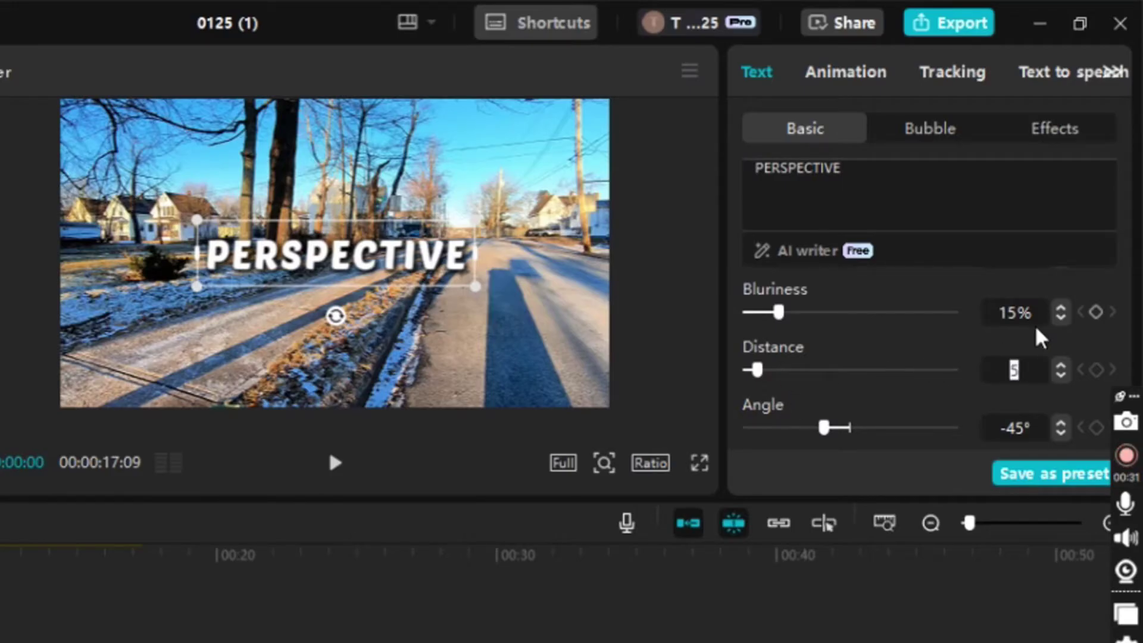
key("Return")
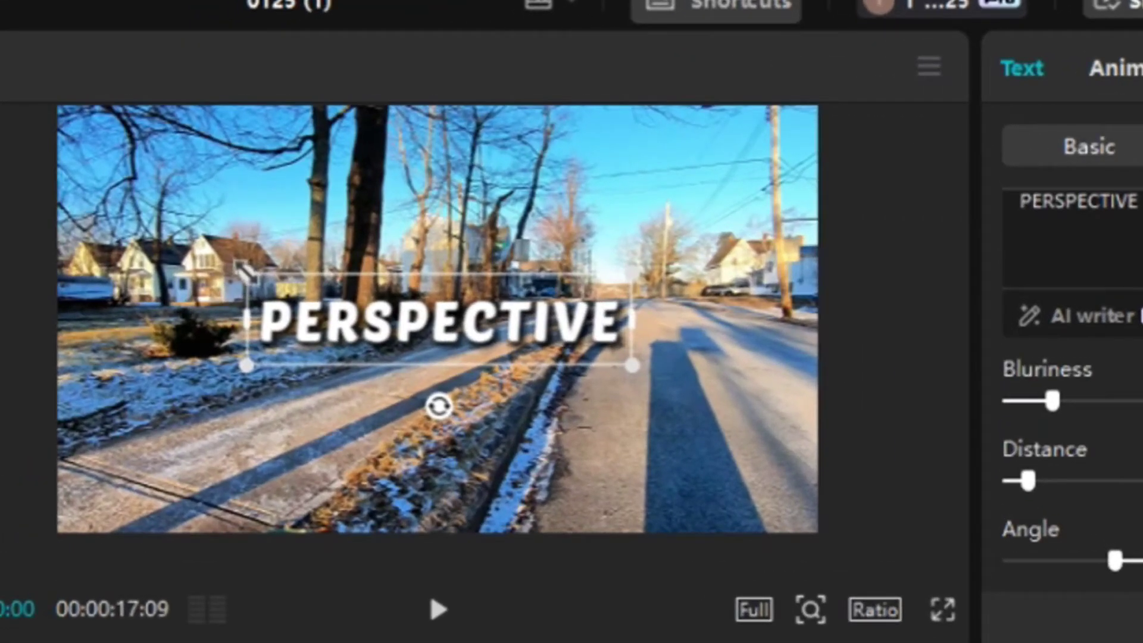
- Enlarge the PERSPECTIVE title in the preview and make a compound clip from its text clip
left_click(198, 220)
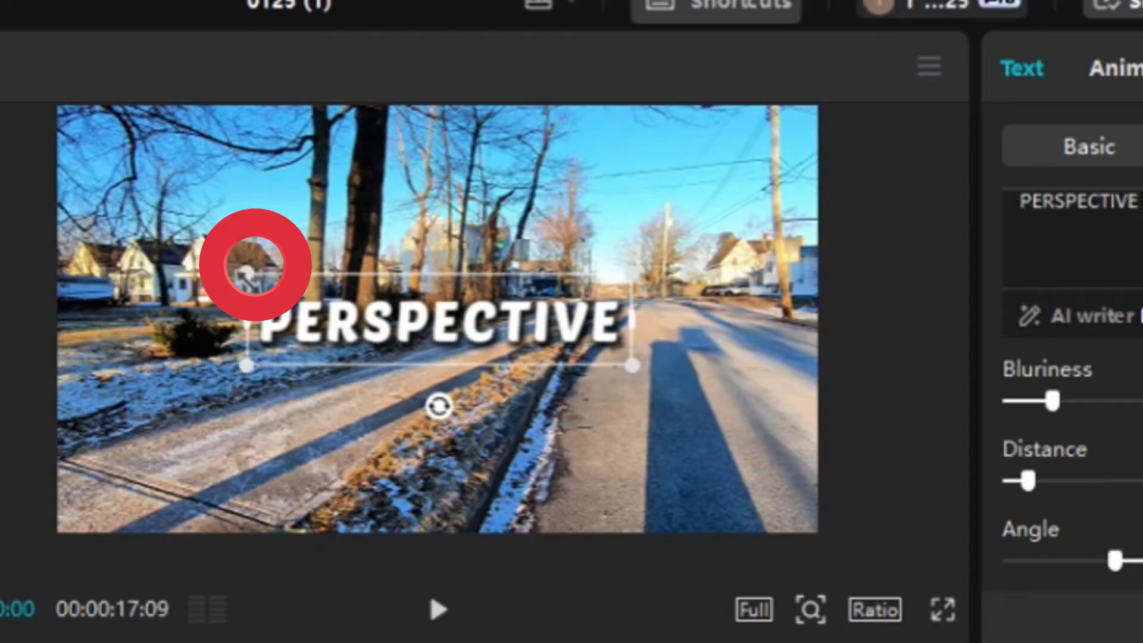
left_click_drag(249, 271, 150, 126)
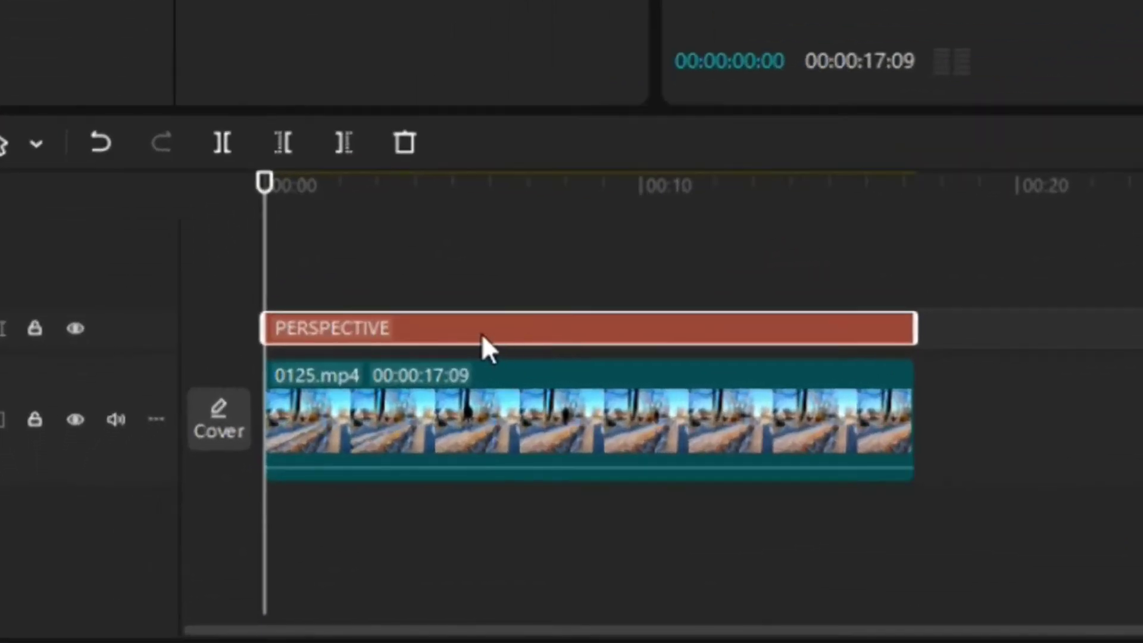
right_click(519, 328)
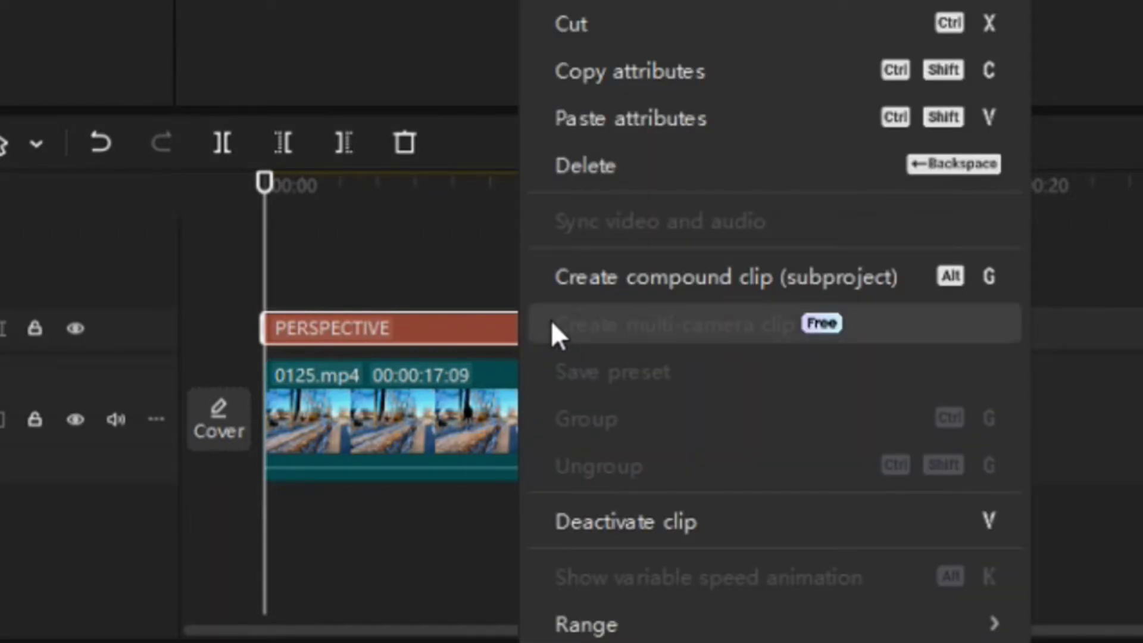
left_click(638, 278)
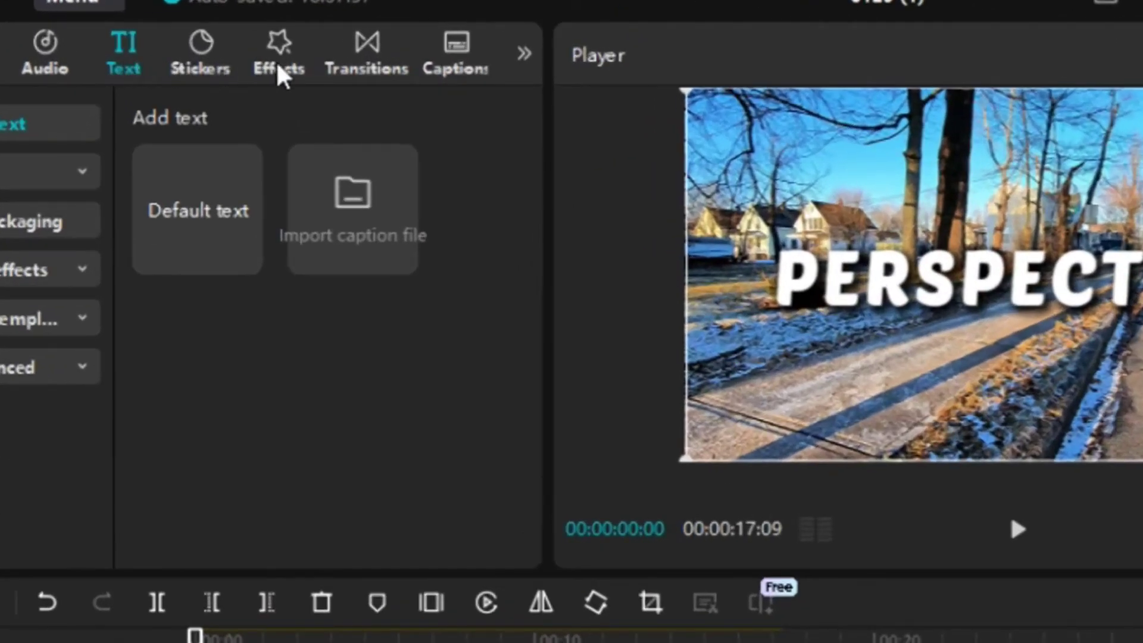
- Search the effects library for player 3 and apply the Player 3 video effect to the PERSPECTIVE compound clip
left_click(281, 70)
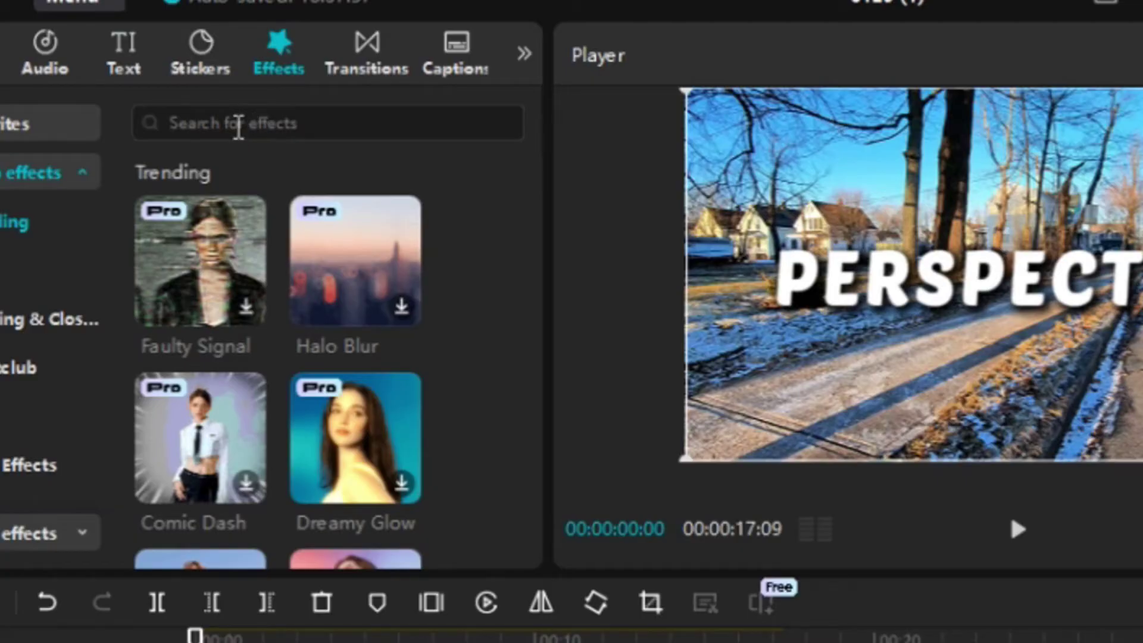
left_click(239, 127)
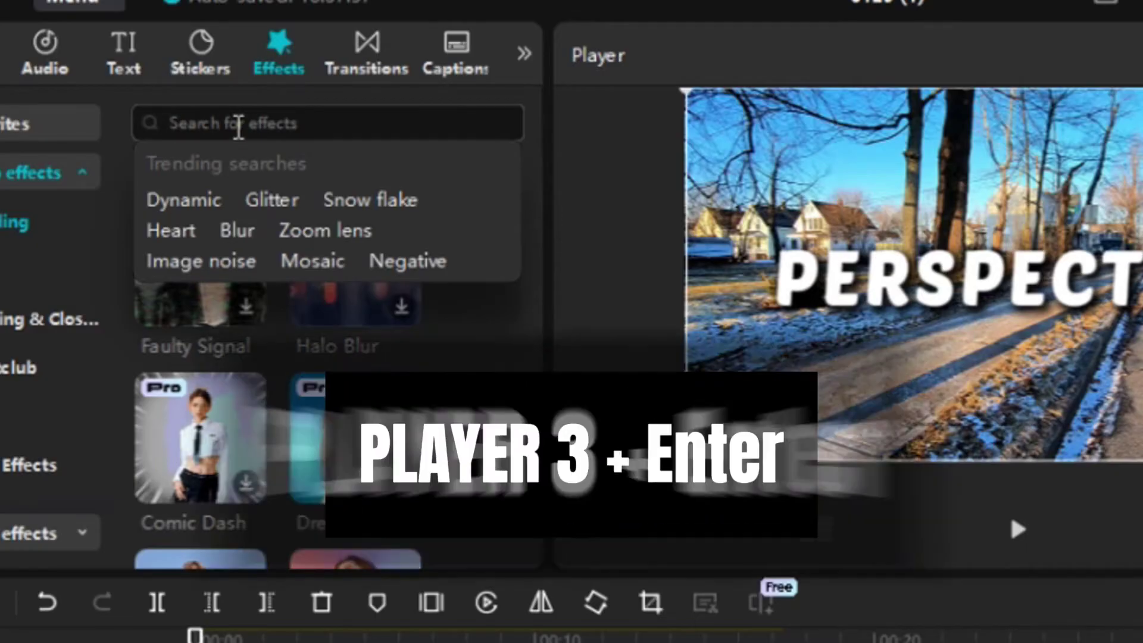
type("player 3")
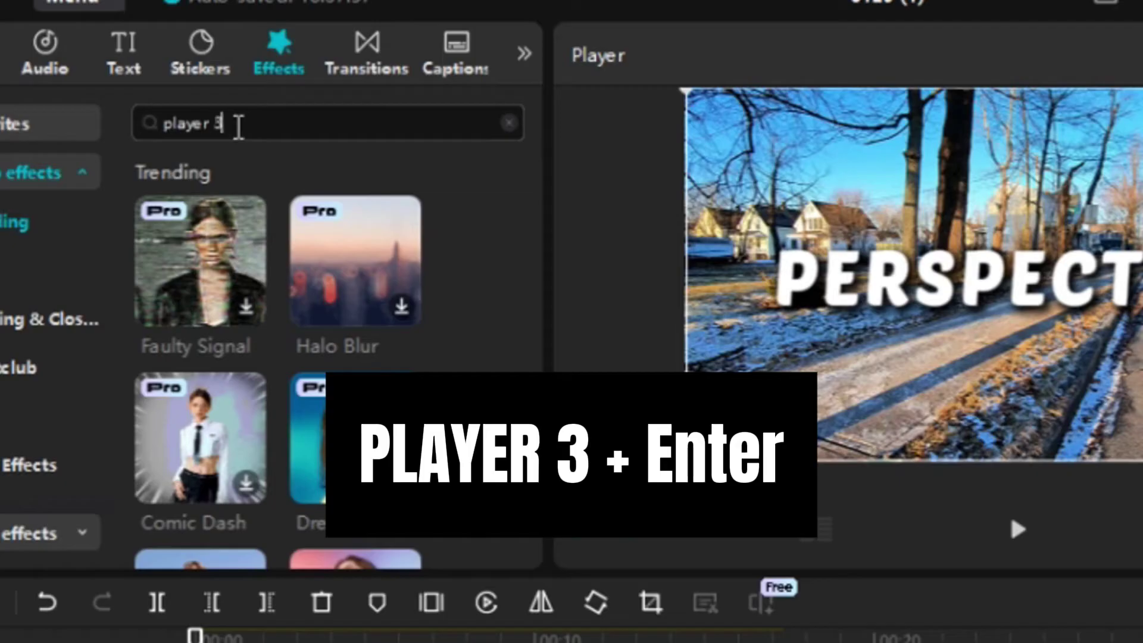
key("Return")
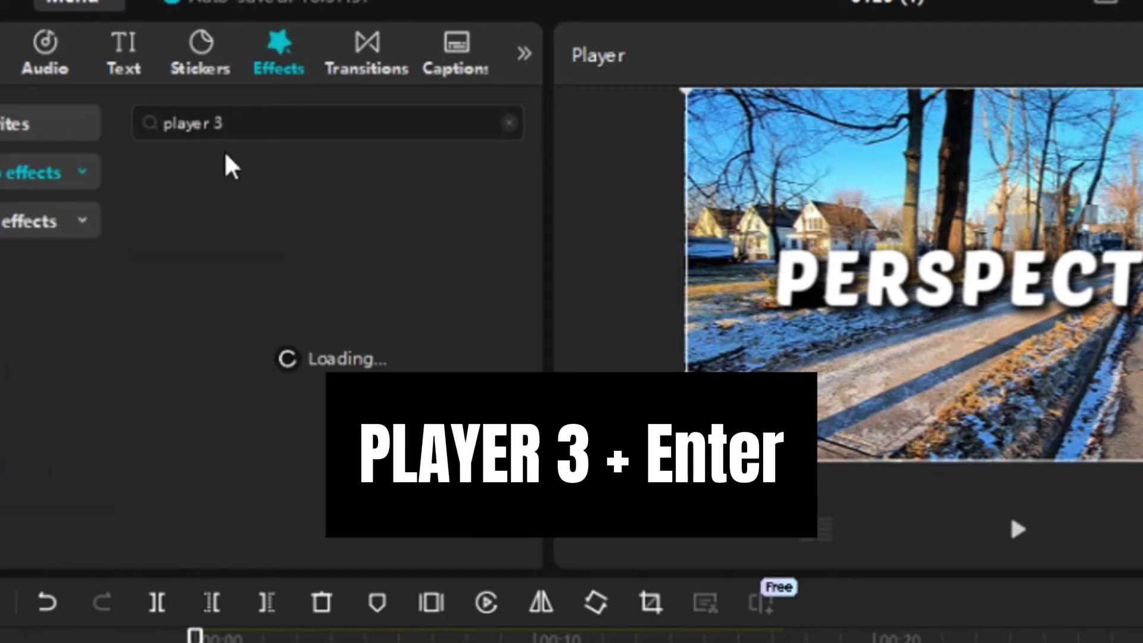
mouse_move(204, 288)
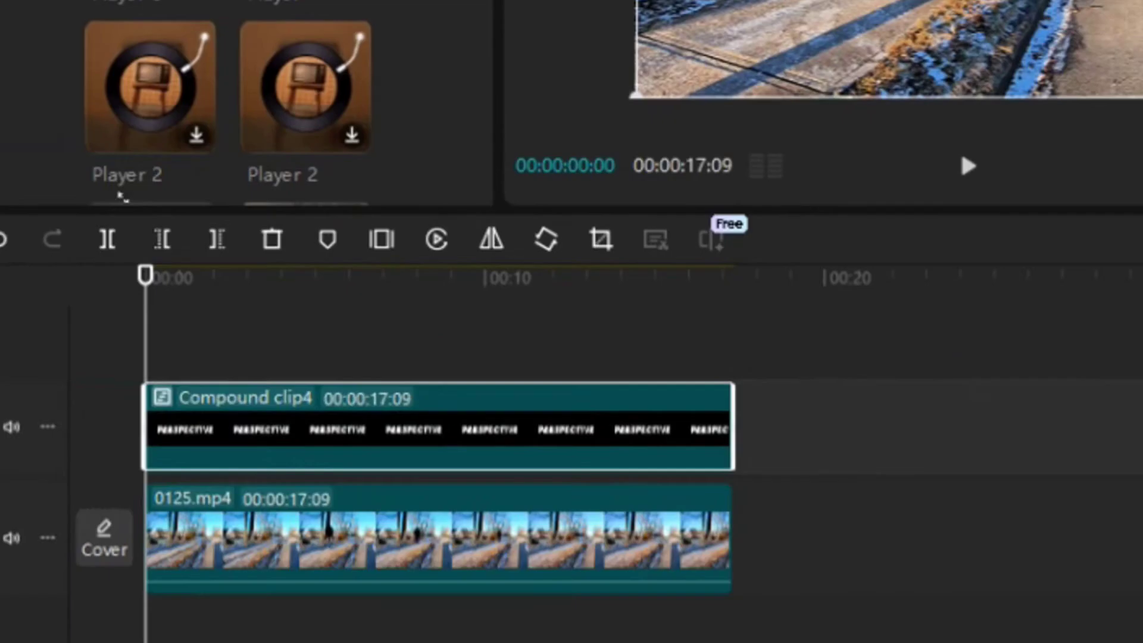
left_click_drag(122, 197, 208, 417)
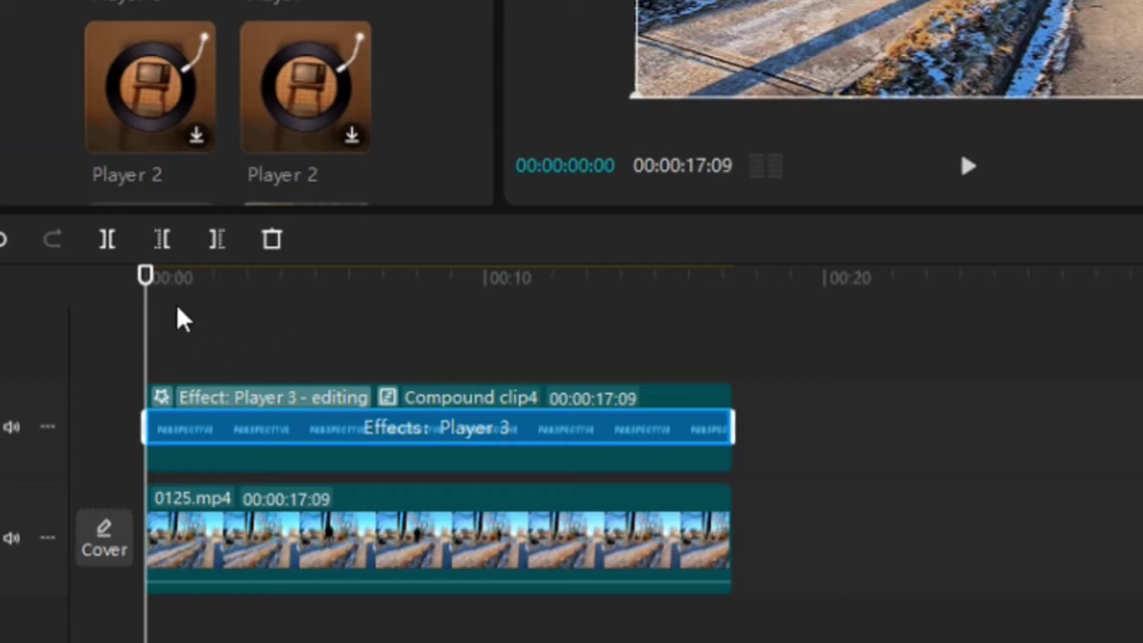
left_click_drag(151, 330, 201, 340)
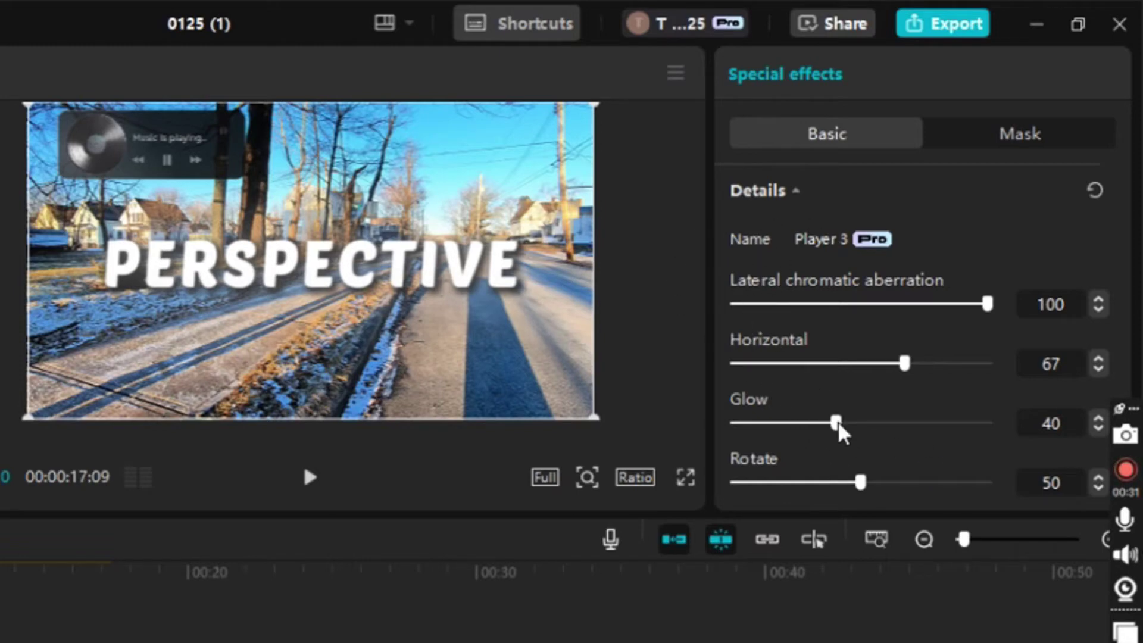
- Set the Player 3 effect's Glow to 0, Texture to 0 and Rotate to 100, and finish editing the effect
left_click_drag(838, 424, 669, 417)
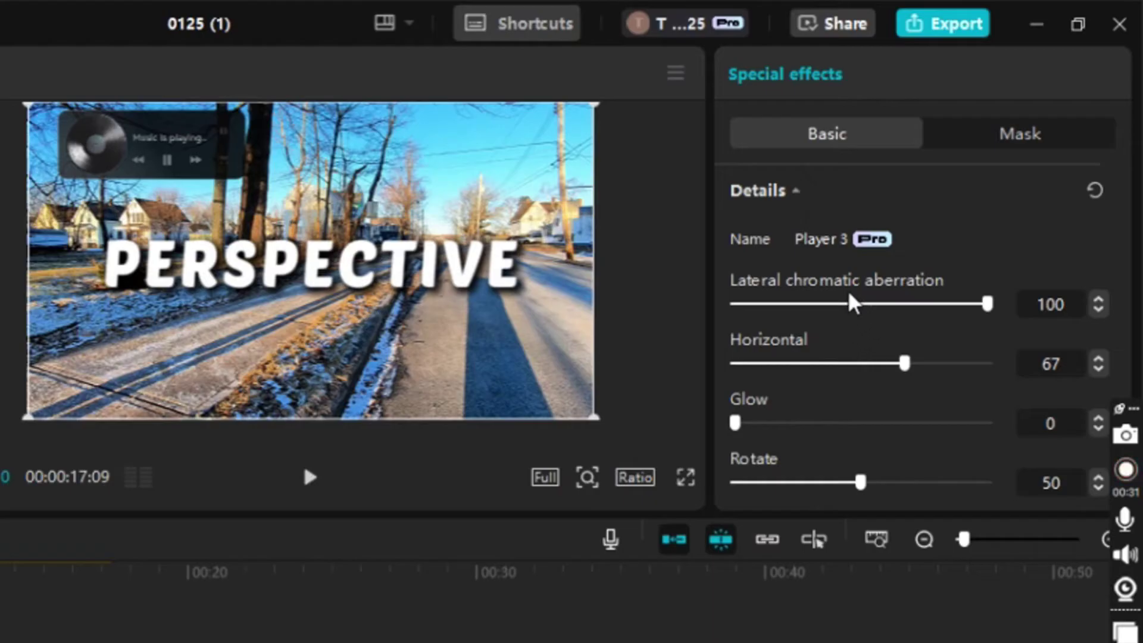
scroll(853, 304, "down", 3)
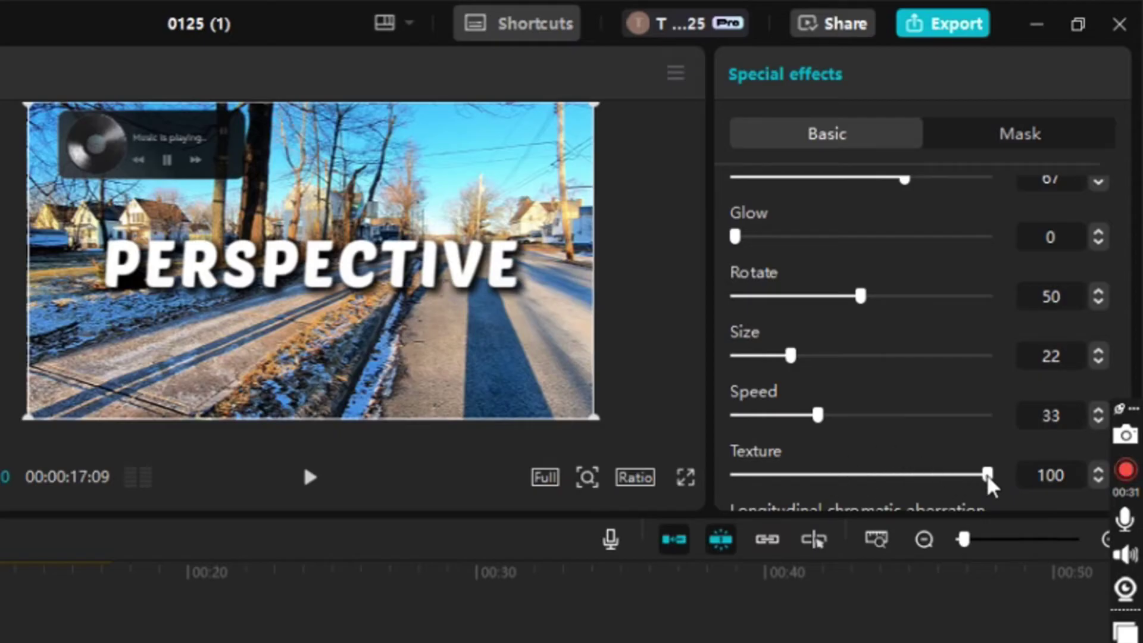
left_click_drag(980, 476, 656, 441)
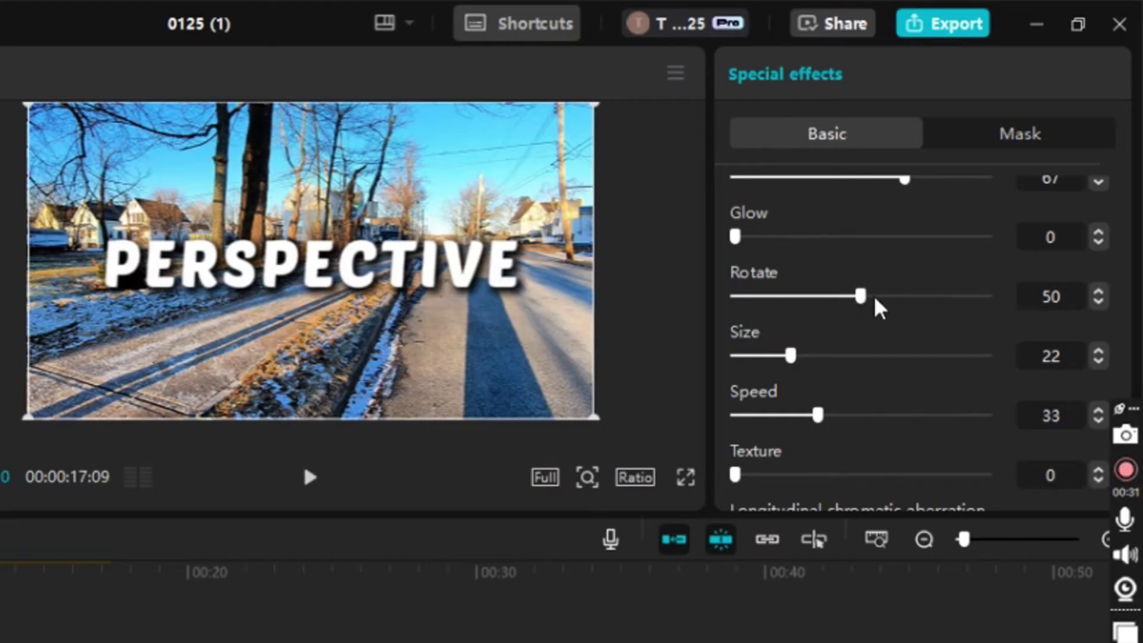
left_click_drag(861, 296, 1021, 301)
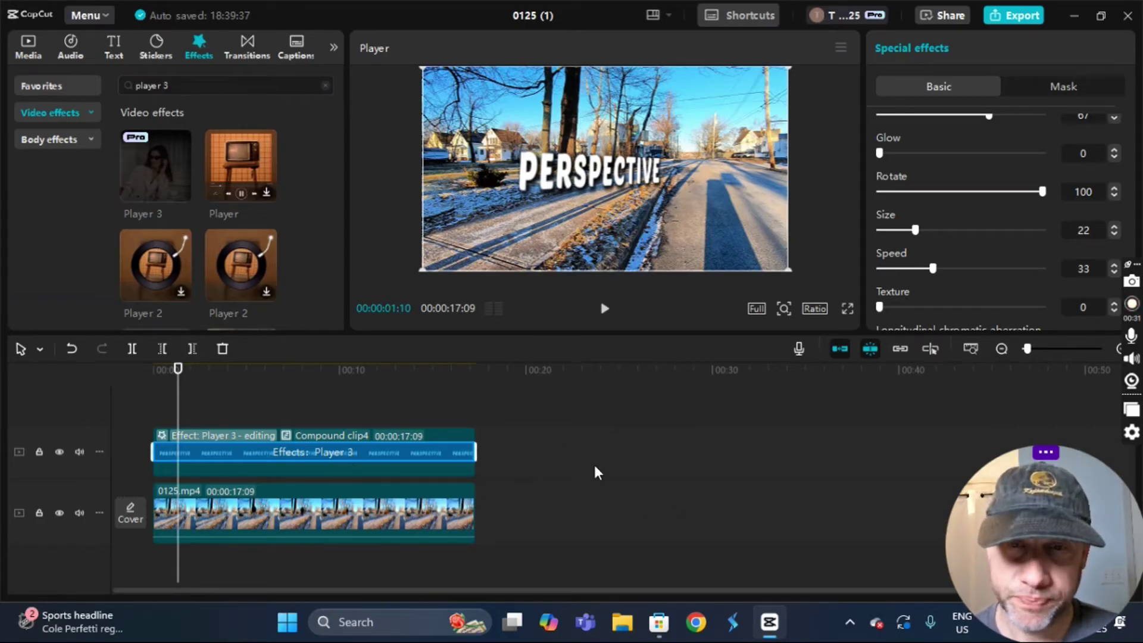
left_click(608, 475)
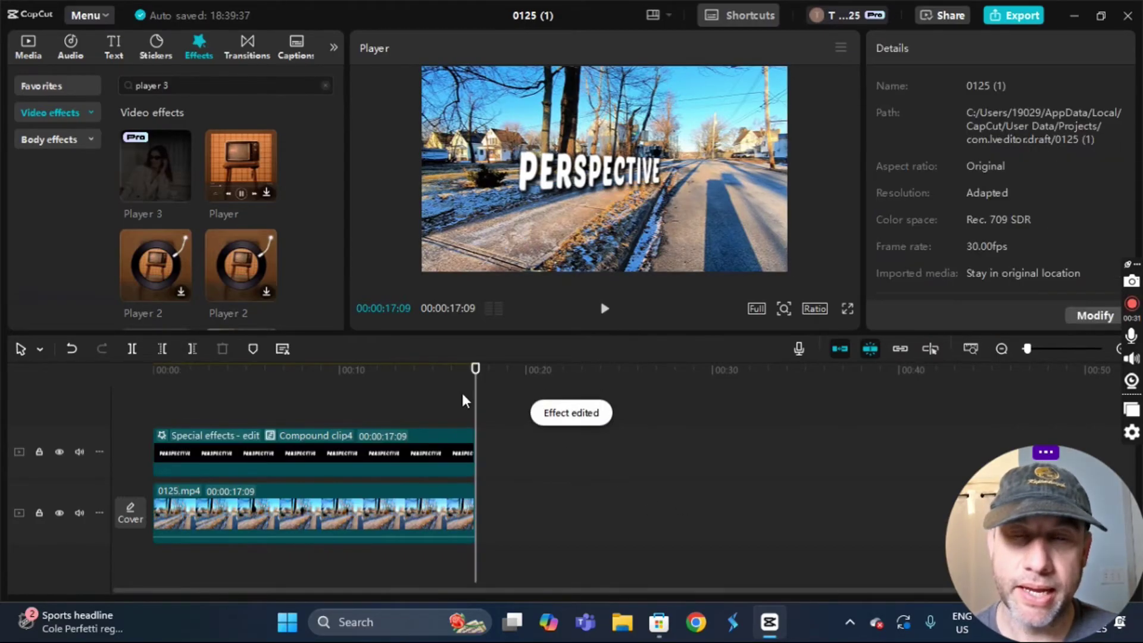
- At 00:00:02:06, reposition the PERSPECTIVE compound clip in the preview and tilt it slightly counterclockwise to follow the sidewalk's slope
left_click_drag(481, 405, 199, 400)
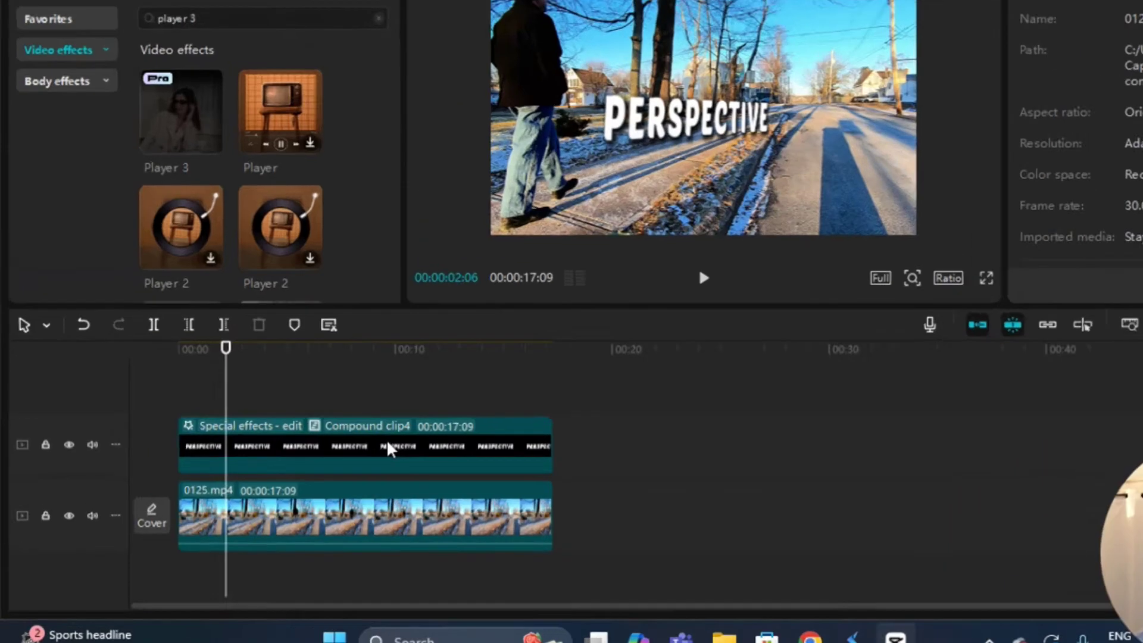
left_click(335, 453)
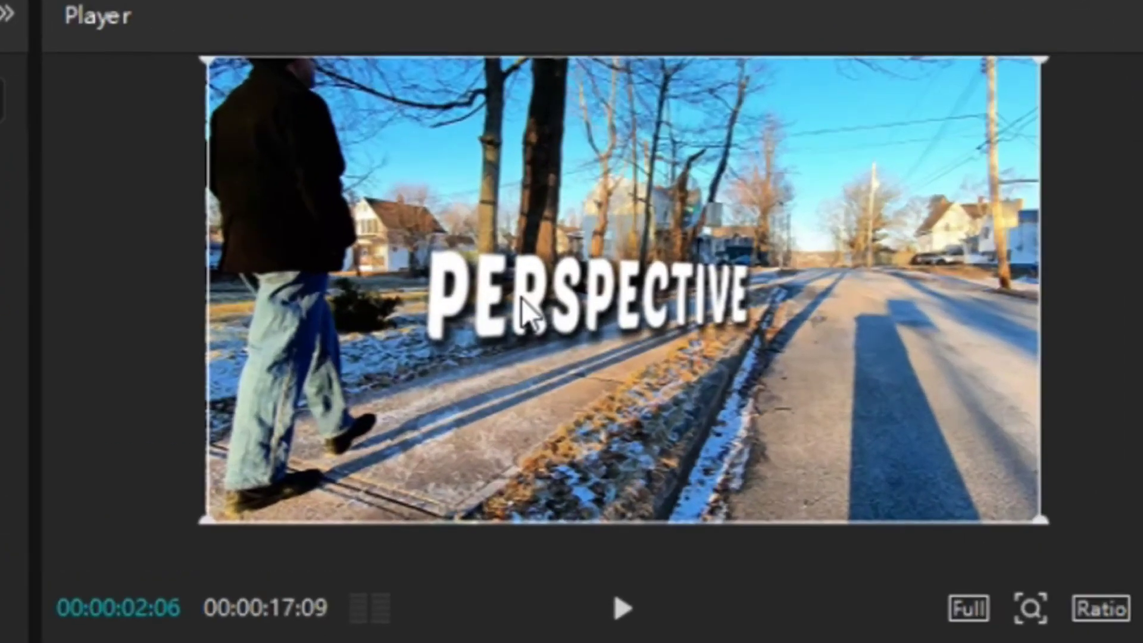
left_click(551, 190)
left_click_drag(515, 292, 466, 268)
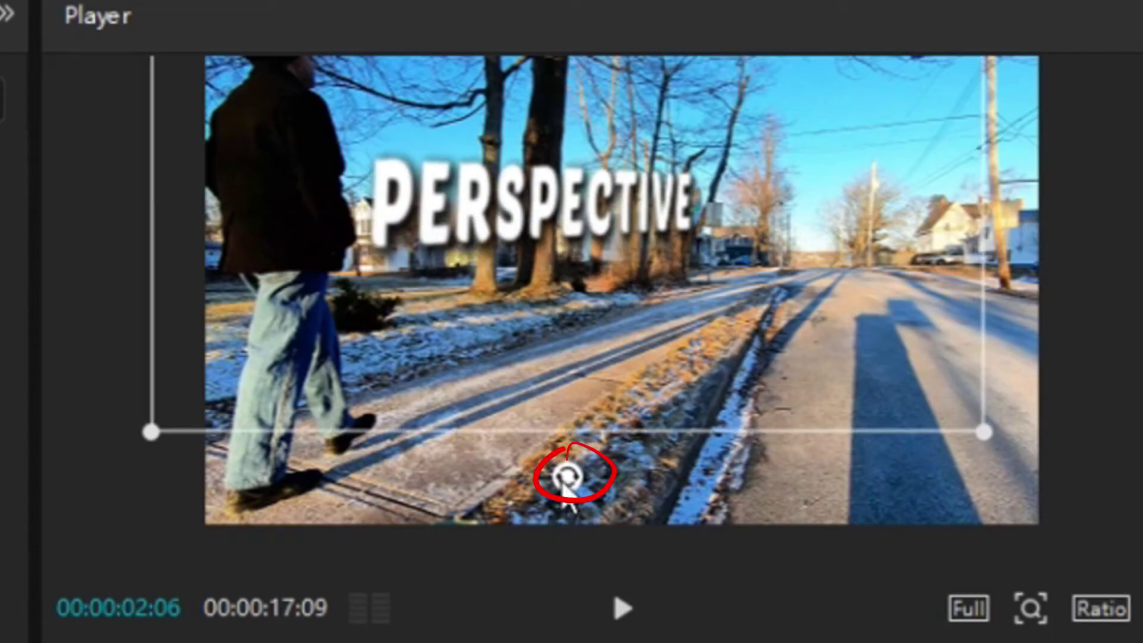
mouse_move(565, 482)
left_mouse_down()
mouse_move(650, 472)
mouse_move(566, 490)
mouse_move(506, 488)
mouse_move(595, 498)
left_mouse_up()
left_click_drag(516, 281, 458, 317)
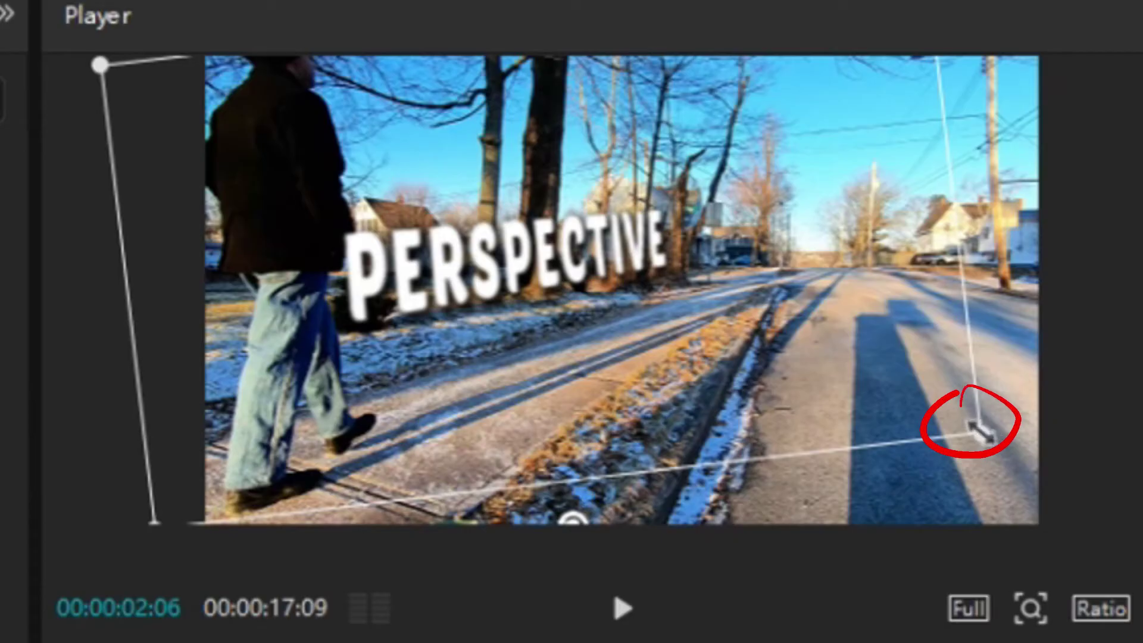
- Enlarge the tilted PERSPECTIVE title in the preview, fine-tune its rotation and place it along the sidewalk, overlapping the walking man
left_click_drag(980, 433, 1128, 564)
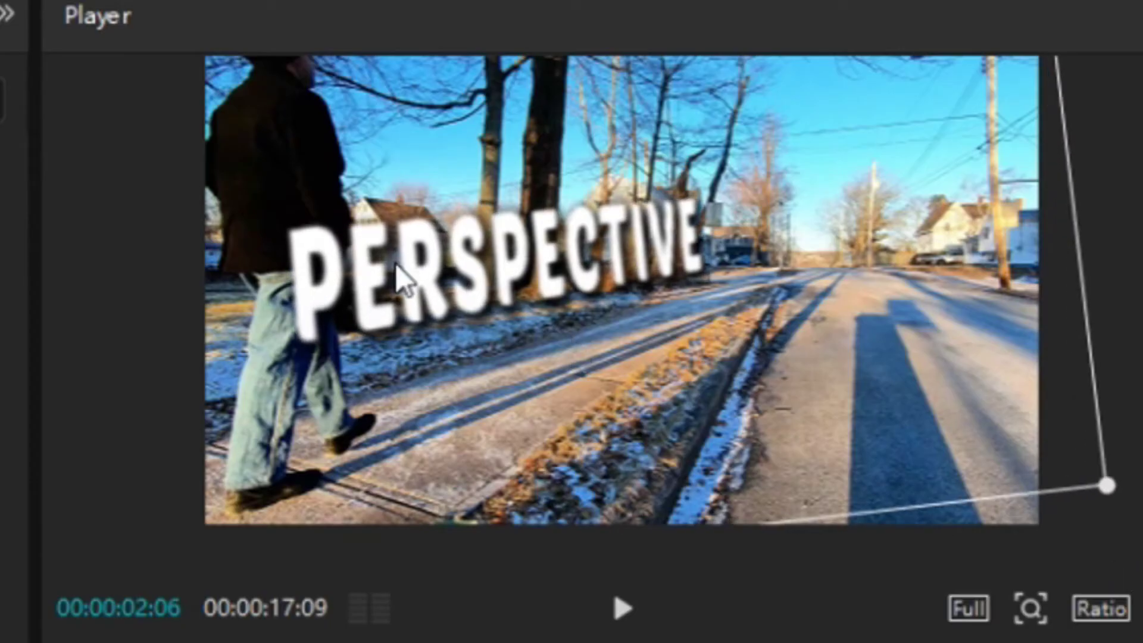
left_click_drag(431, 277, 442, 184)
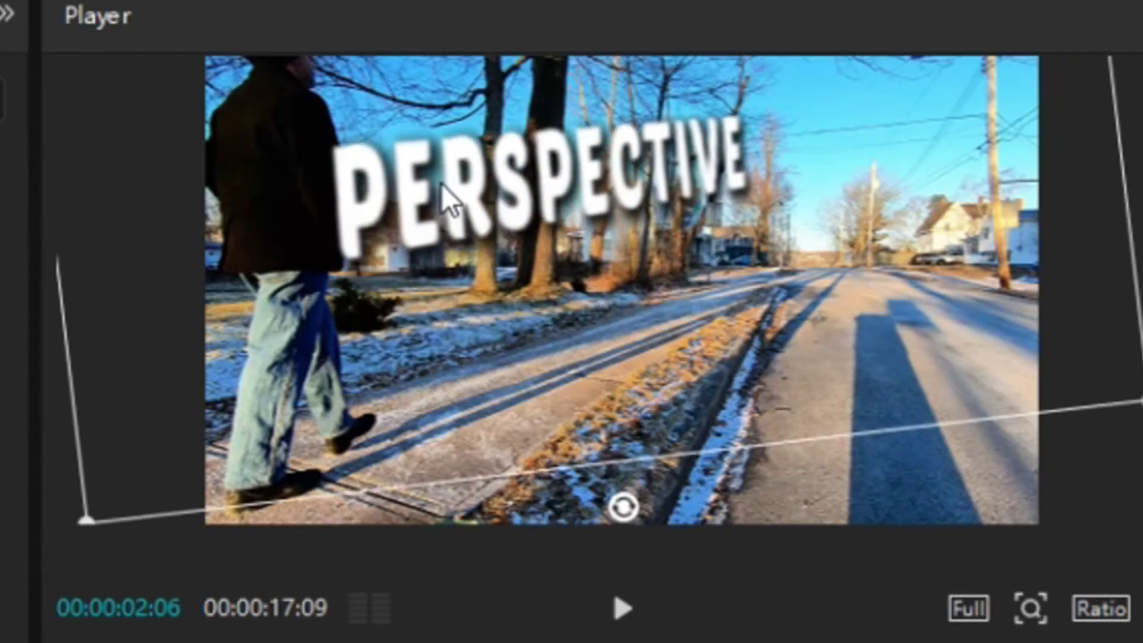
mouse_move(626, 518)
left_mouse_down()
mouse_move(643, 529)
mouse_move(636, 513)
left_mouse_up()
left_click_drag(480, 345, 405, 433)
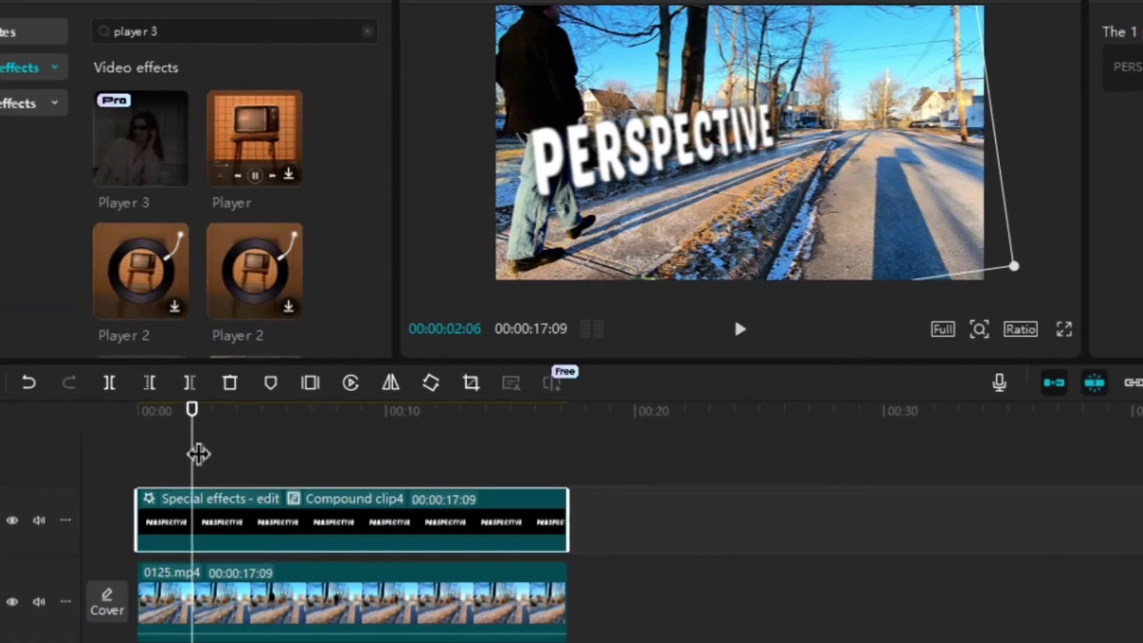
- Copy the 0125.mp4 clip, paste it at 00:00:00:00 and move the duplicate to the track above the compound clip
left_click_drag(198, 454, 200, 429)
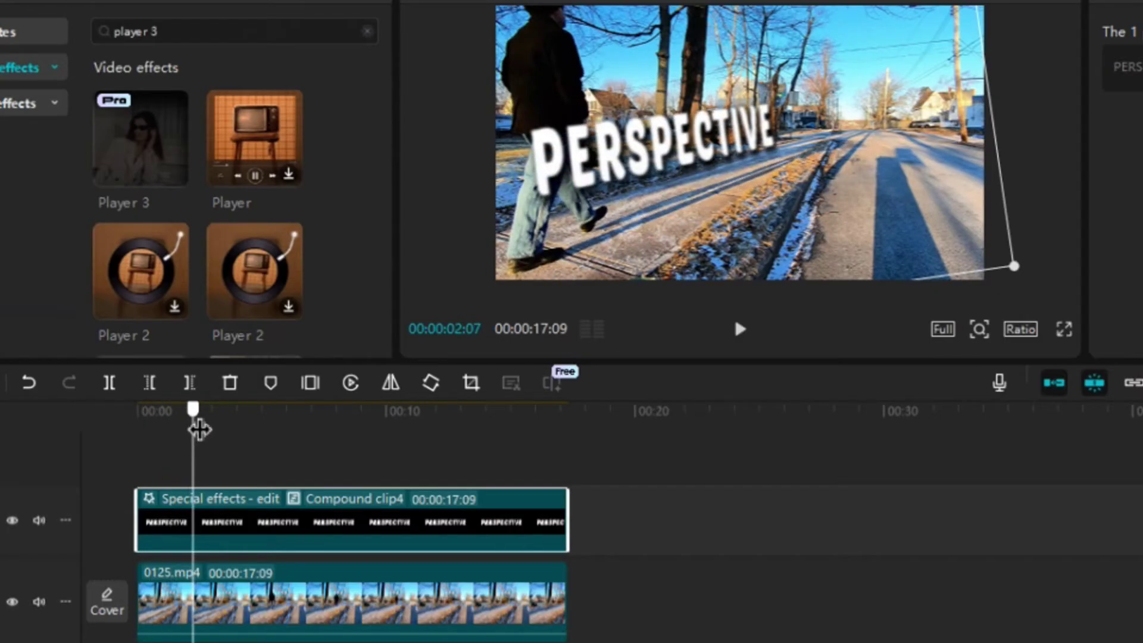
left_click_drag(200, 429, 122, 410)
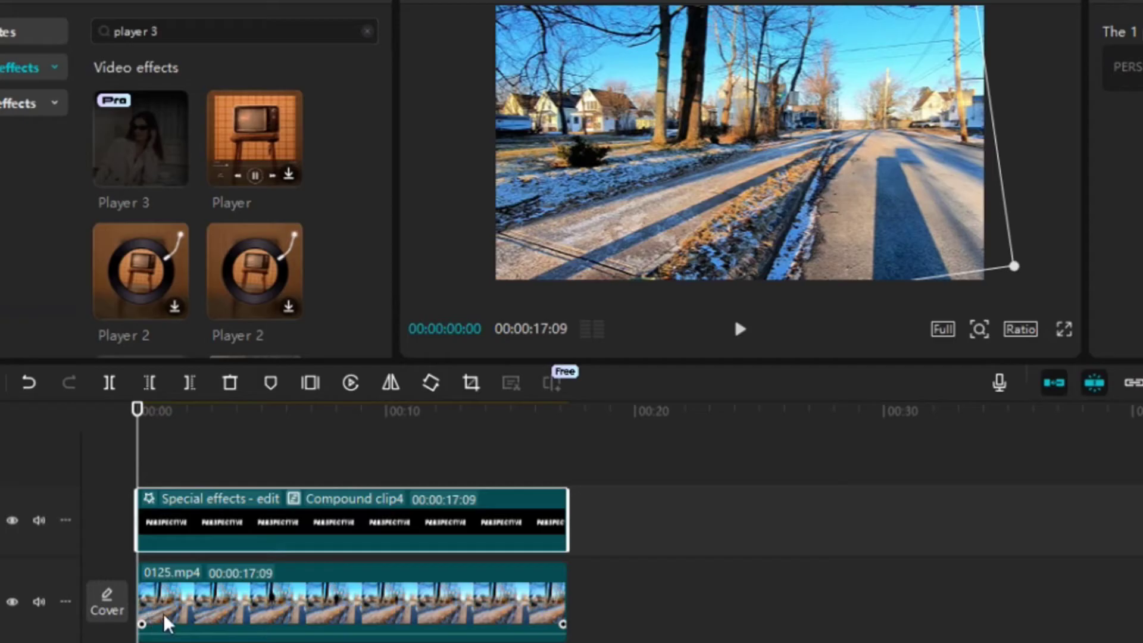
left_click(249, 625)
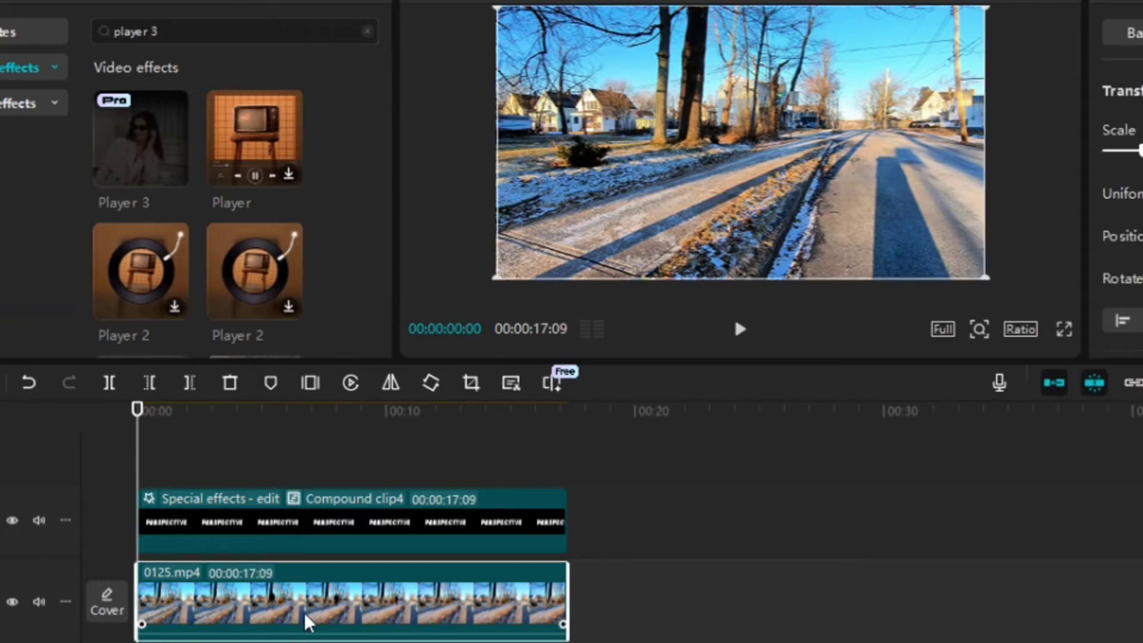
right_click(285, 587)
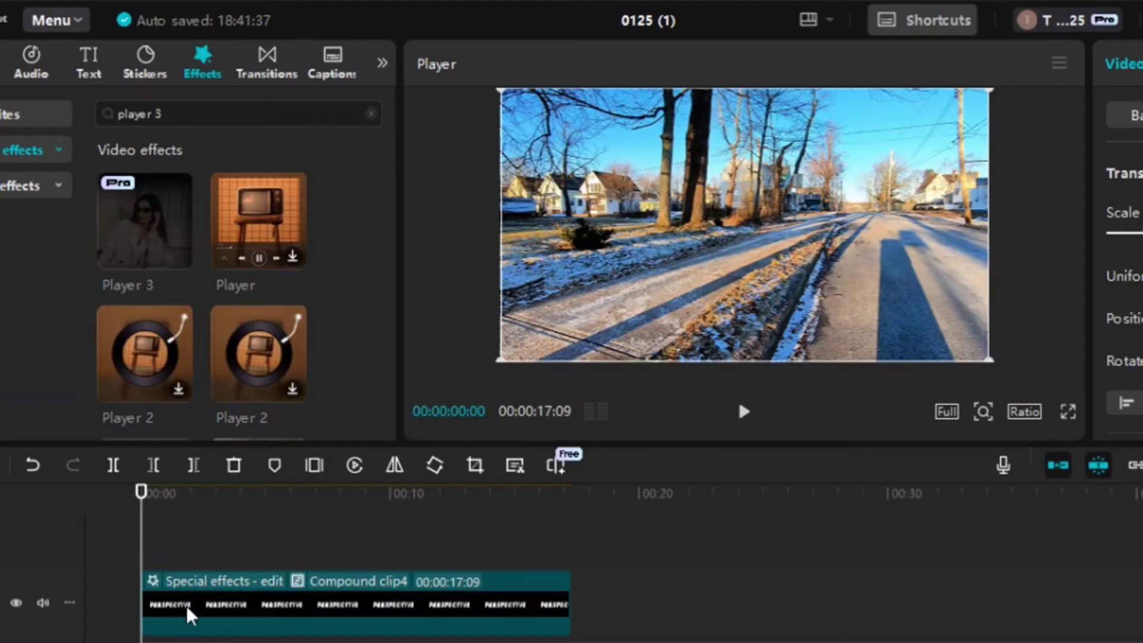
right_click(192, 531)
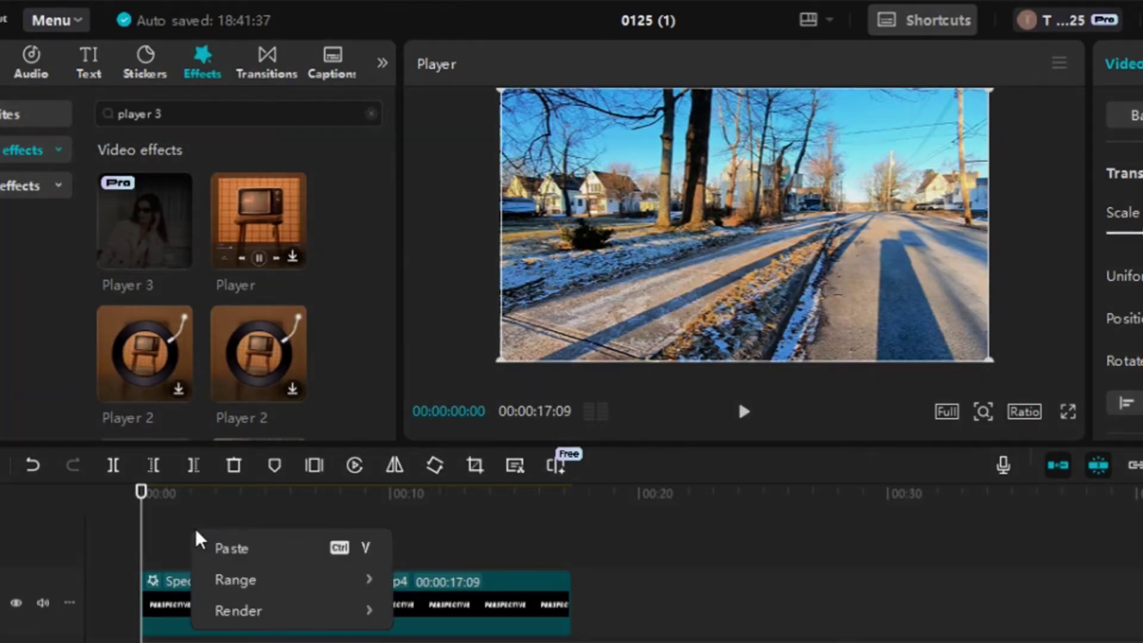
left_click(231, 557)
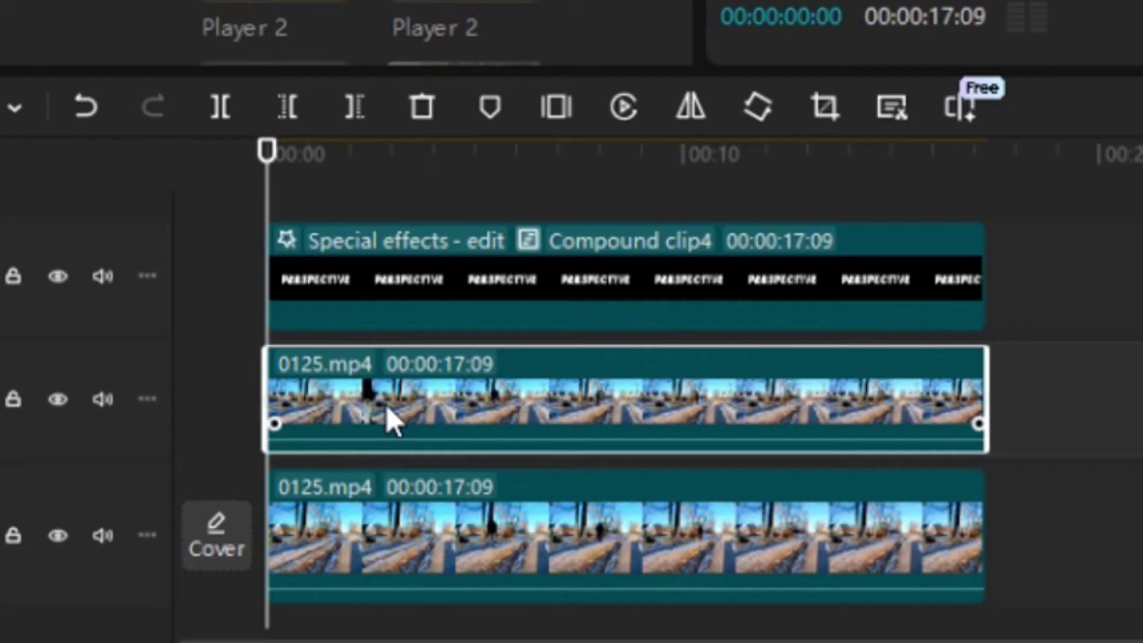
left_click_drag(388, 417, 386, 219)
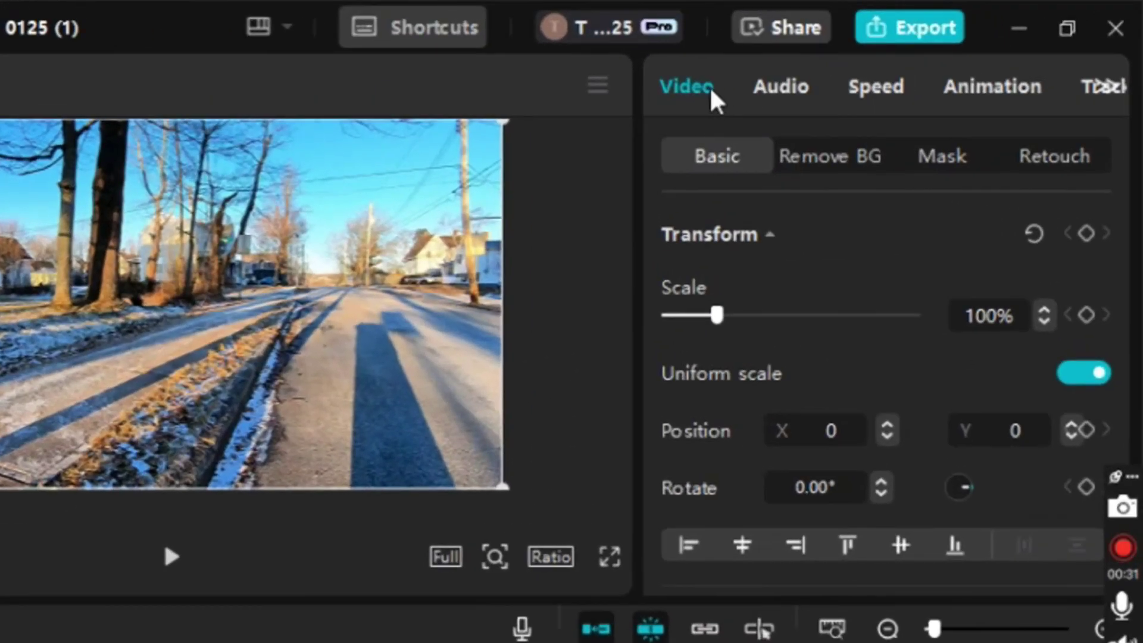
- Add a Split mask to the duplicate 0125.mp4 clip above the title
left_click(946, 165)
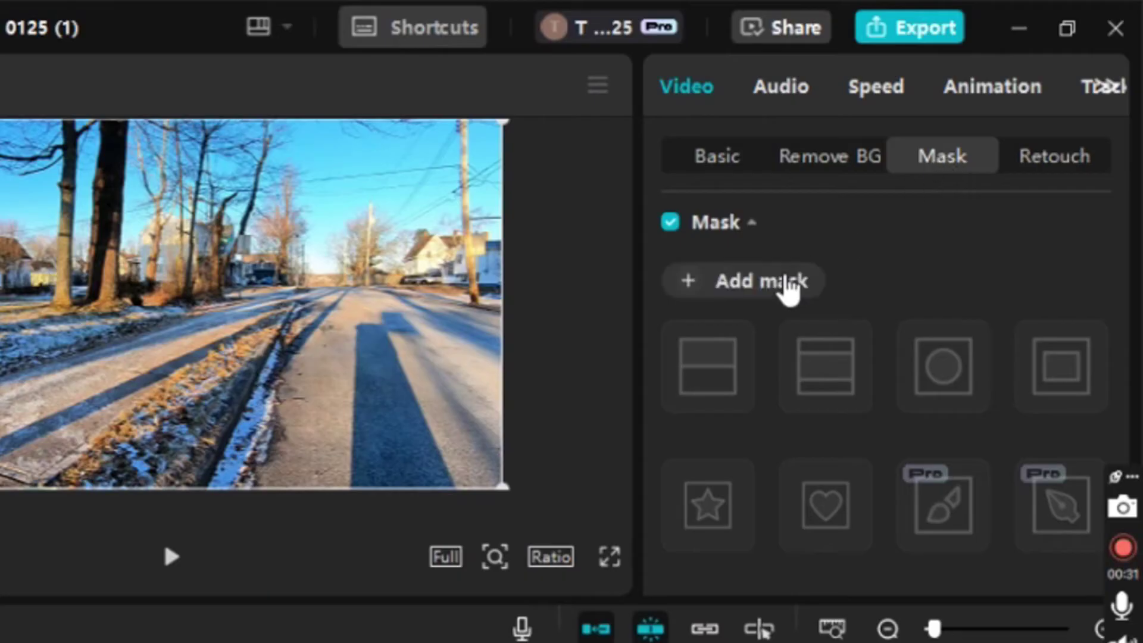
left_click(762, 285)
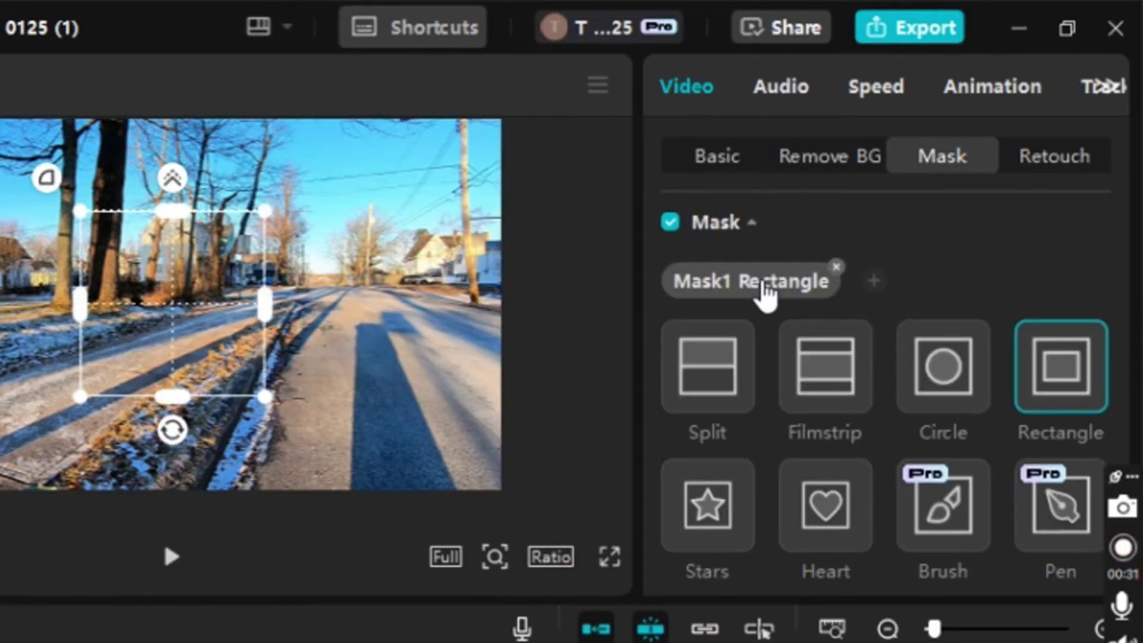
left_click(724, 383)
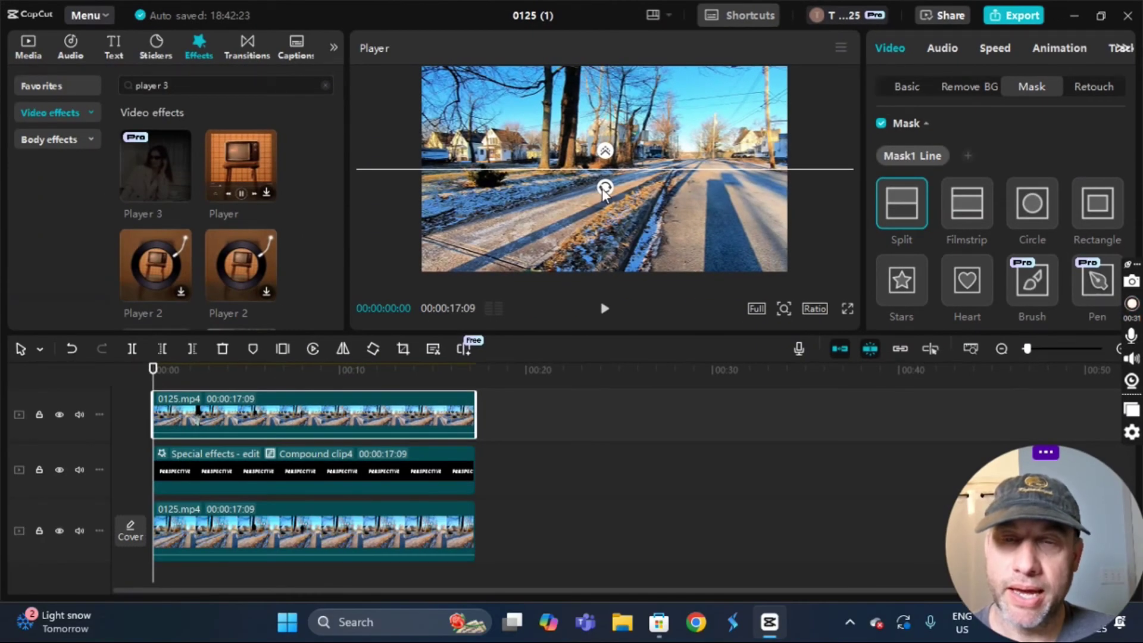
- With the playhead at 00:00:01:25, rotate the Split mask line to 90° so it divides the frame vertically
left_click_drag(605, 190, 591, 181)
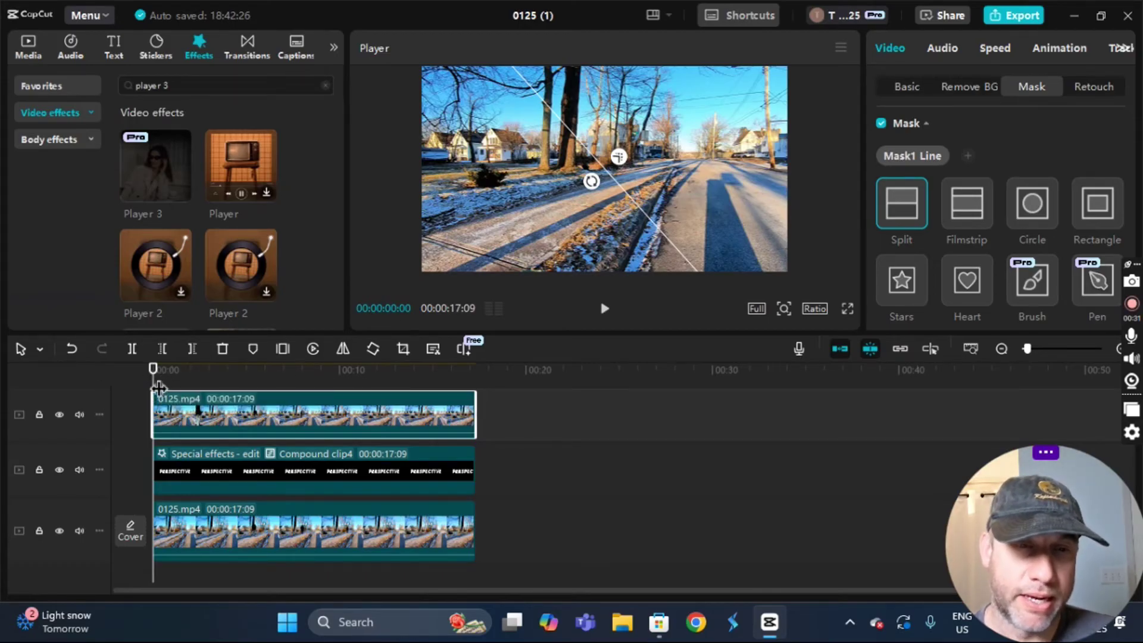
left_click_drag(159, 388, 193, 398)
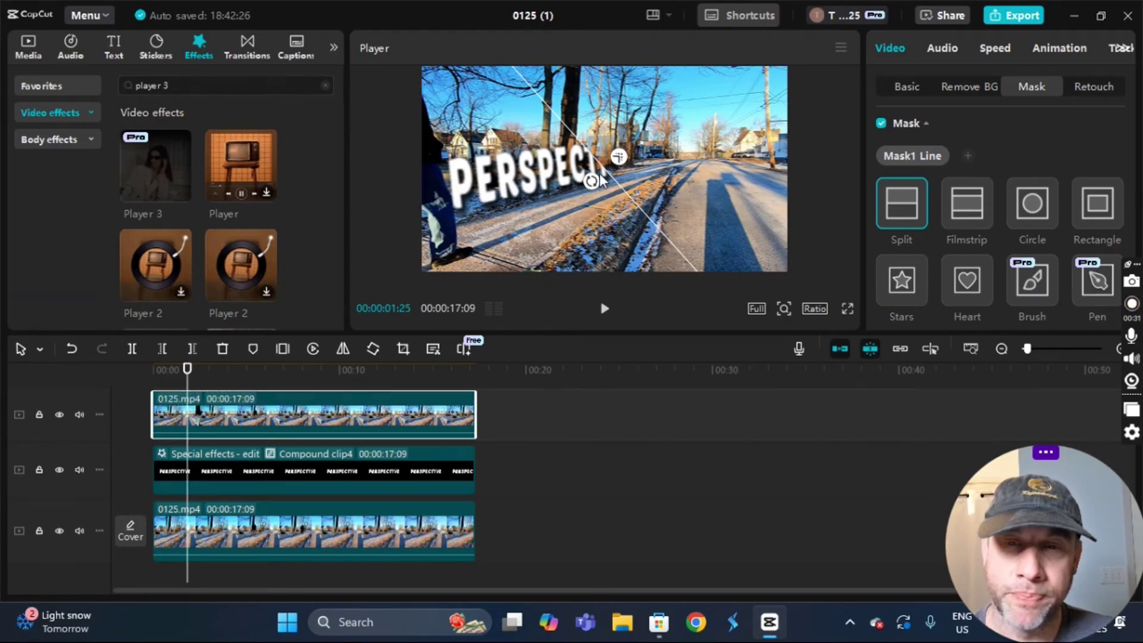
left_click_drag(599, 176, 579, 173)
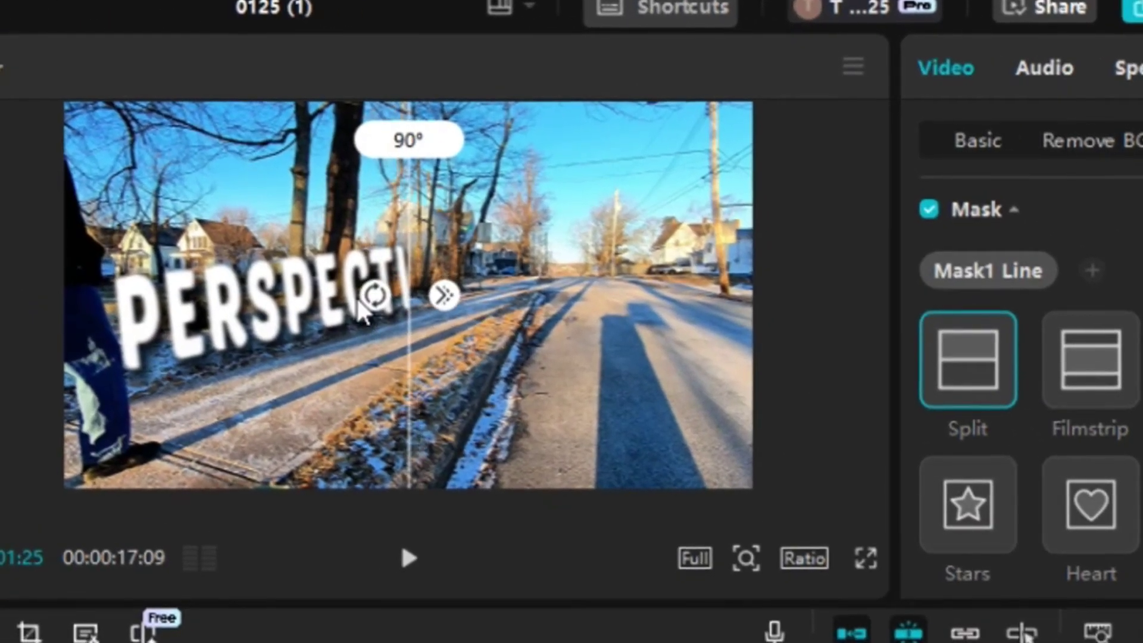
left_click_drag(360, 301, 413, 345)
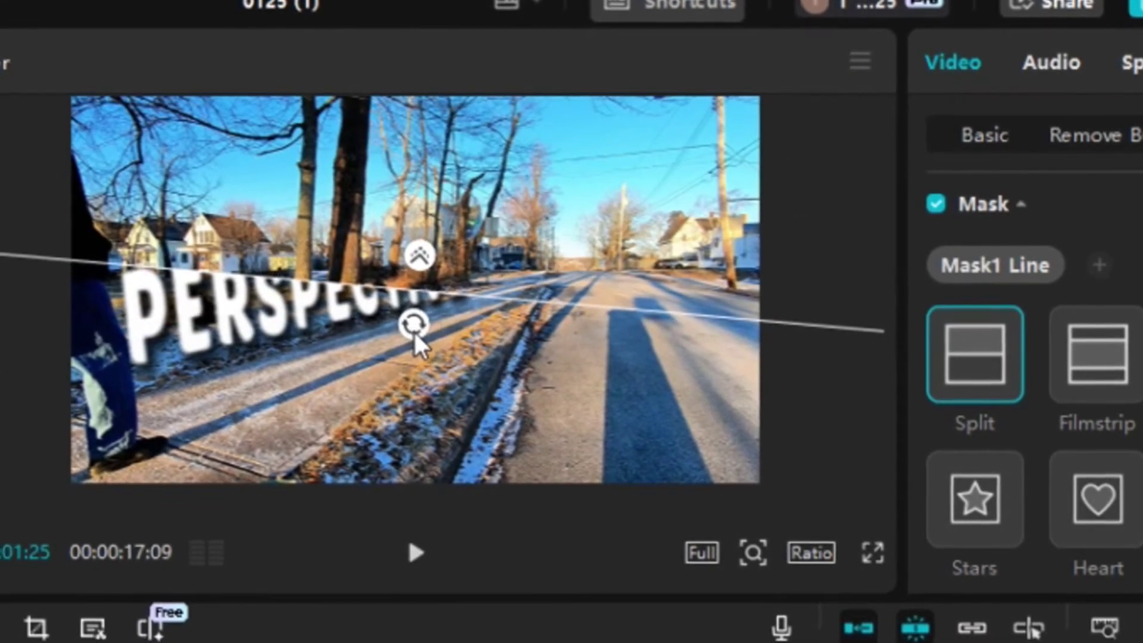
left_click(415, 331)
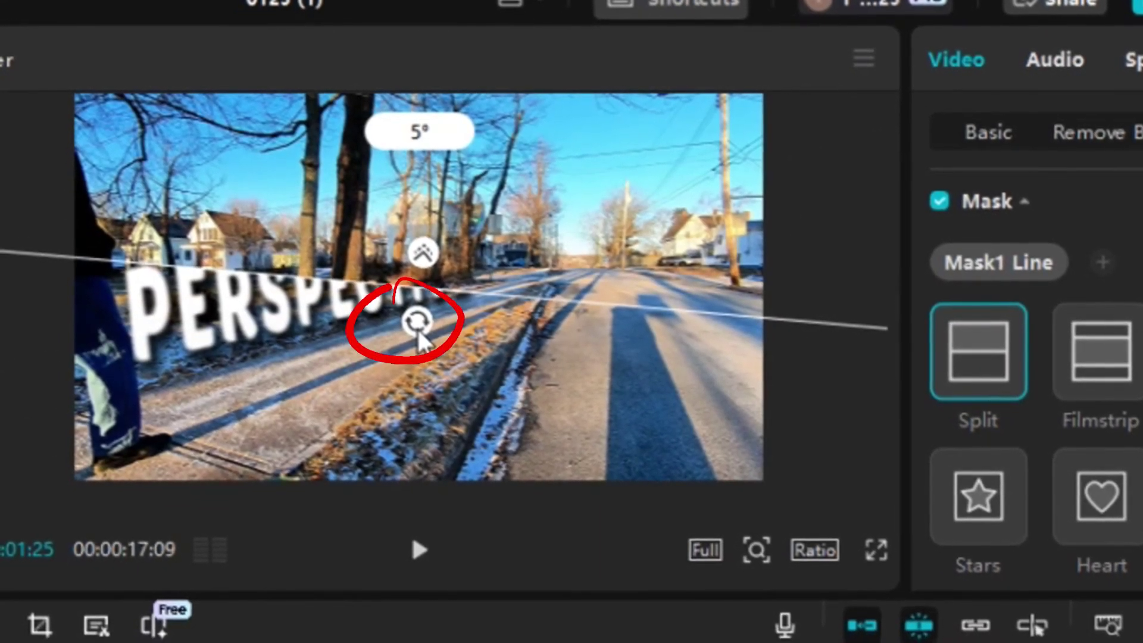
mouse_move(419, 340)
left_mouse_down()
mouse_move(380, 332)
mouse_move(357, 307)
mouse_move(370, 287)
mouse_move(384, 289)
left_mouse_up()
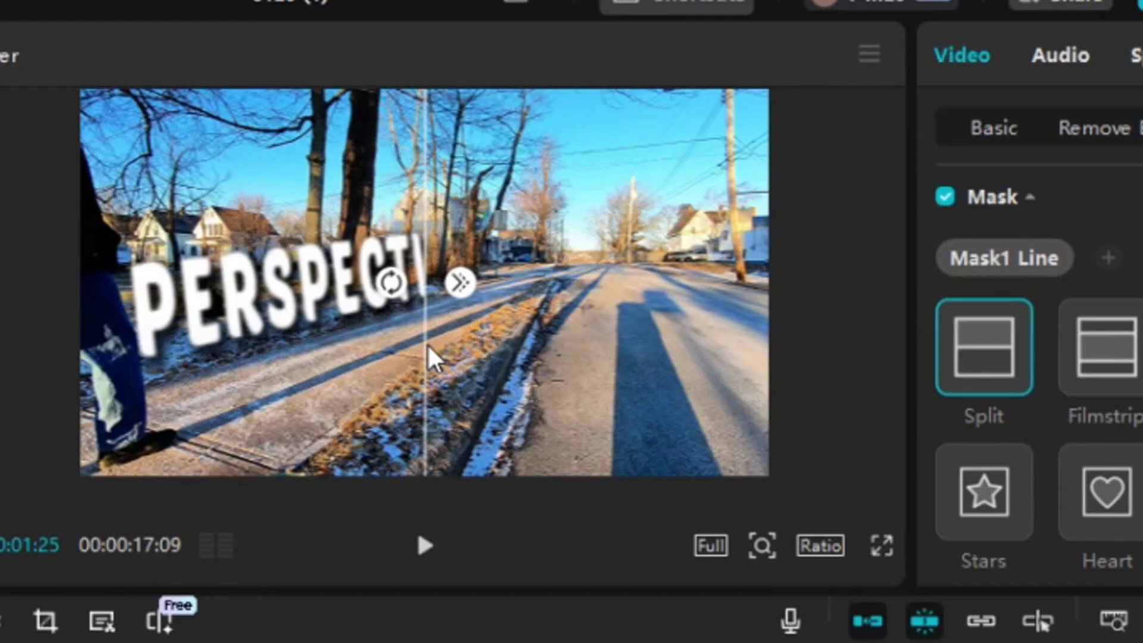
- Move the vertical Split mask line to X -843, before the P of PERSPECTIVE, so the duplicate clip covers the whole title
left_click_drag(429, 357, 131, 352)
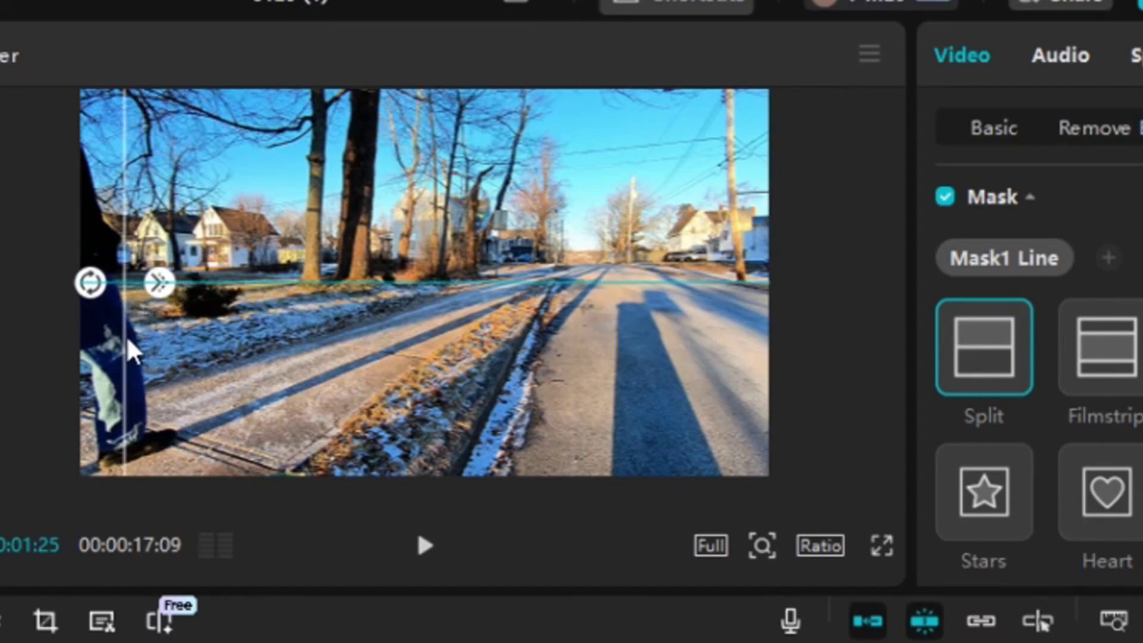
left_click_drag(131, 351, 129, 351)
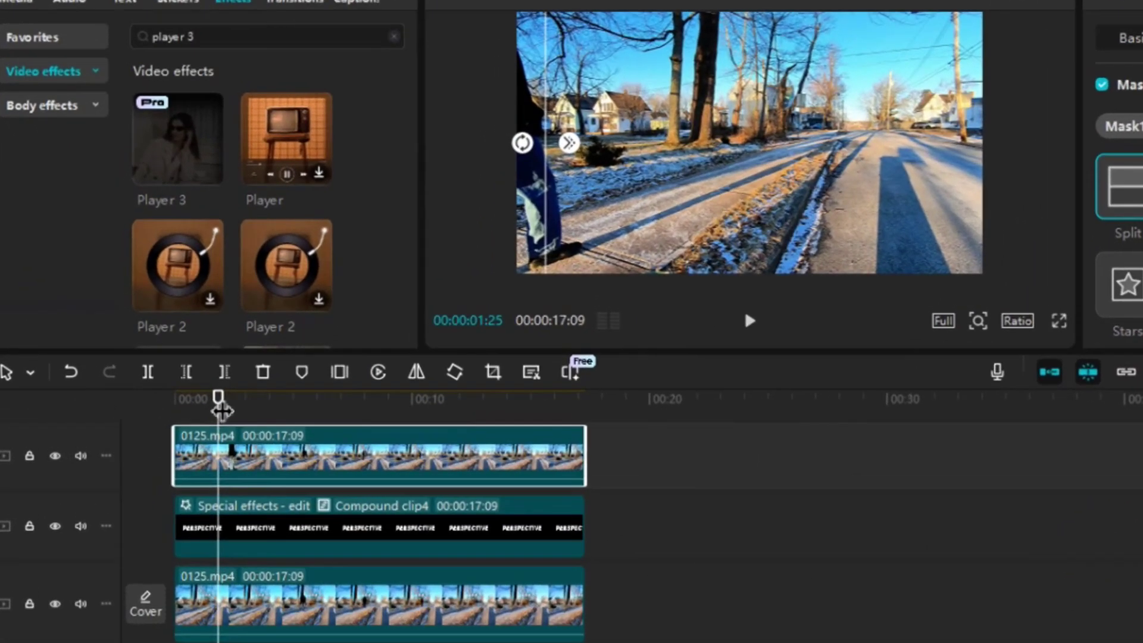
- At 00:00:02:13, where the man has just passed the mask line, keyframe all mask settings and set the feather to 19
left_click_drag(221, 411, 236, 412)
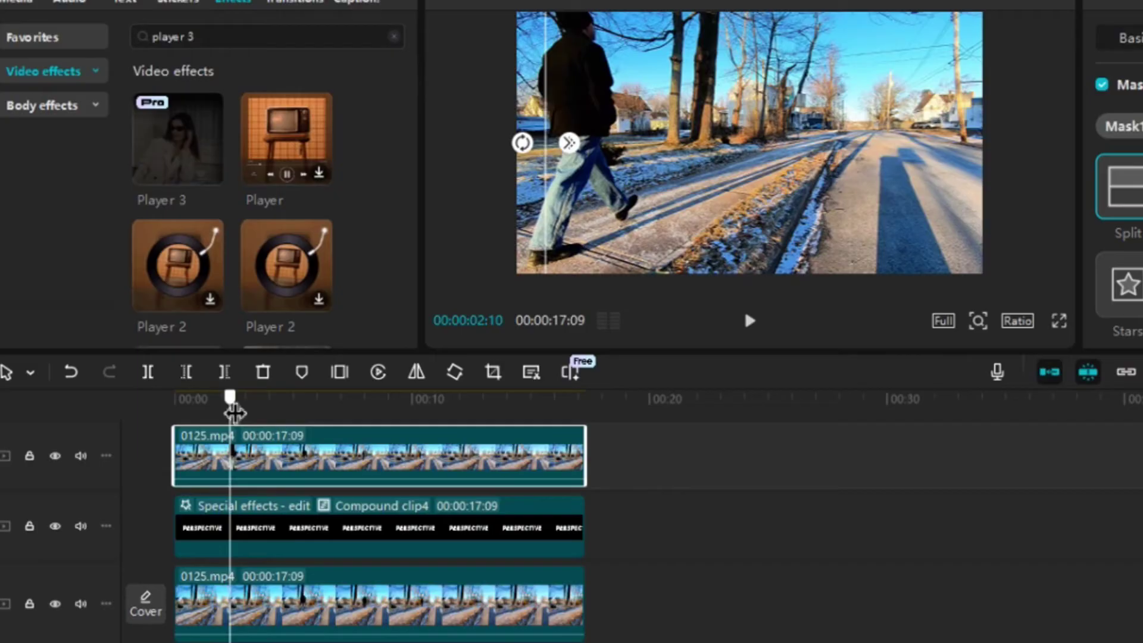
left_click_drag(236, 412, 238, 412)
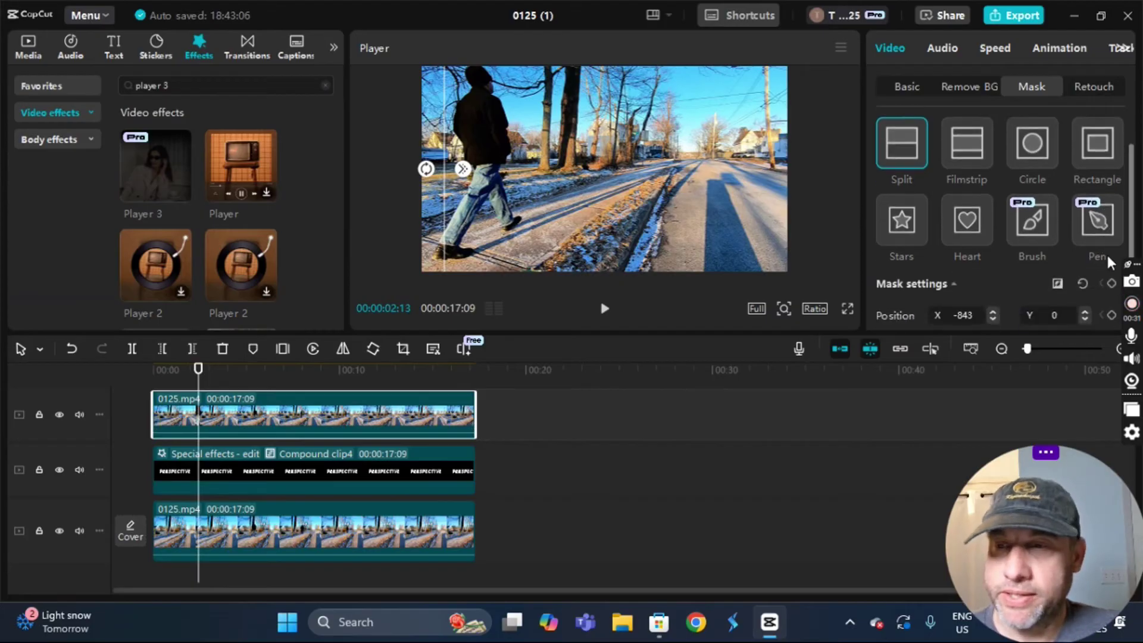
scroll(1109, 262, "down", 2)
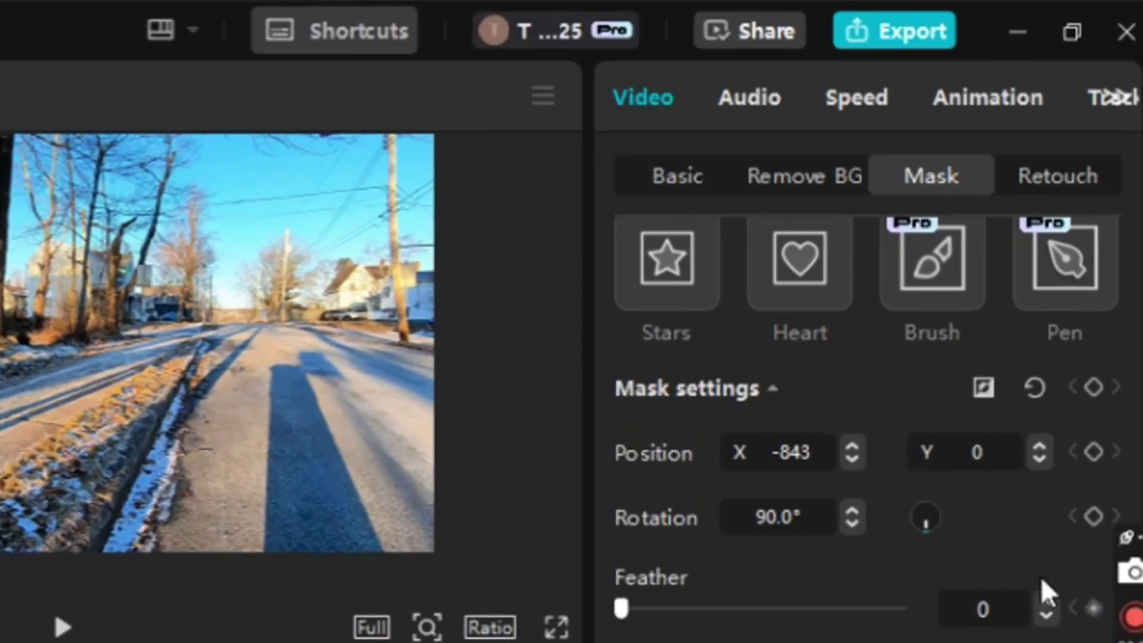
scroll(935, 554, "up", 2)
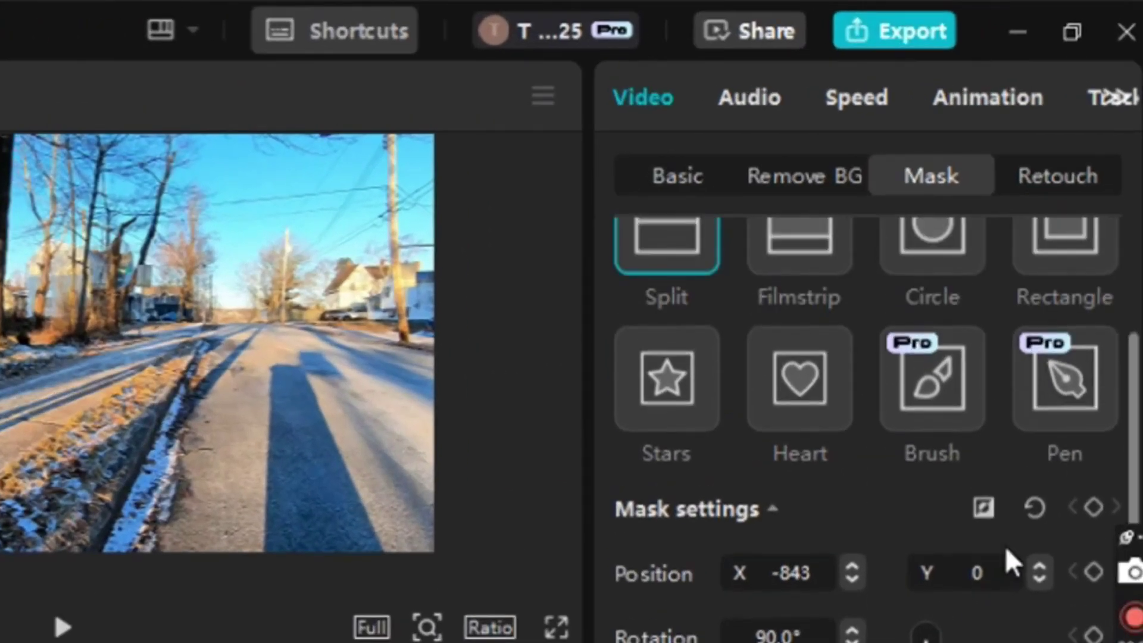
left_click(1094, 510)
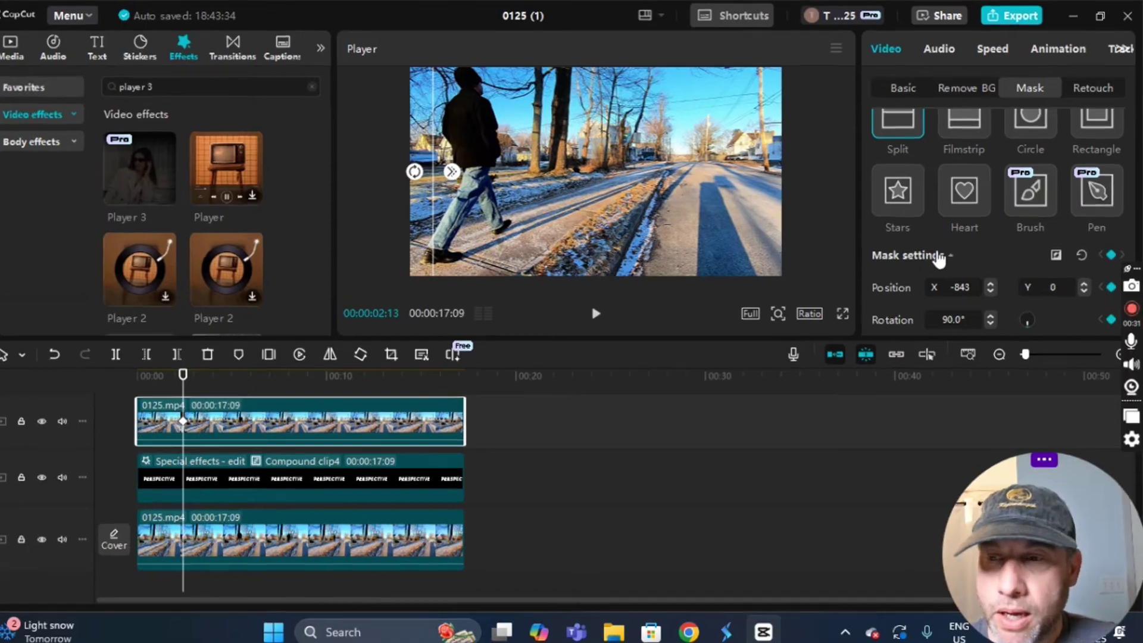
scroll(880, 303, "down", 2)
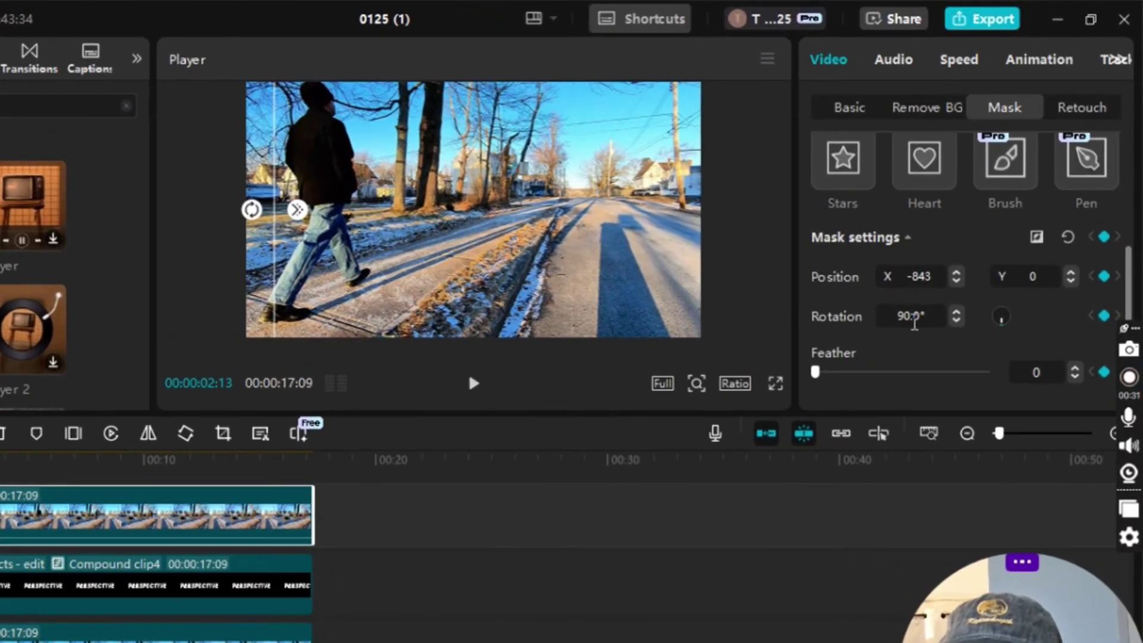
left_click_drag(820, 374, 847, 373)
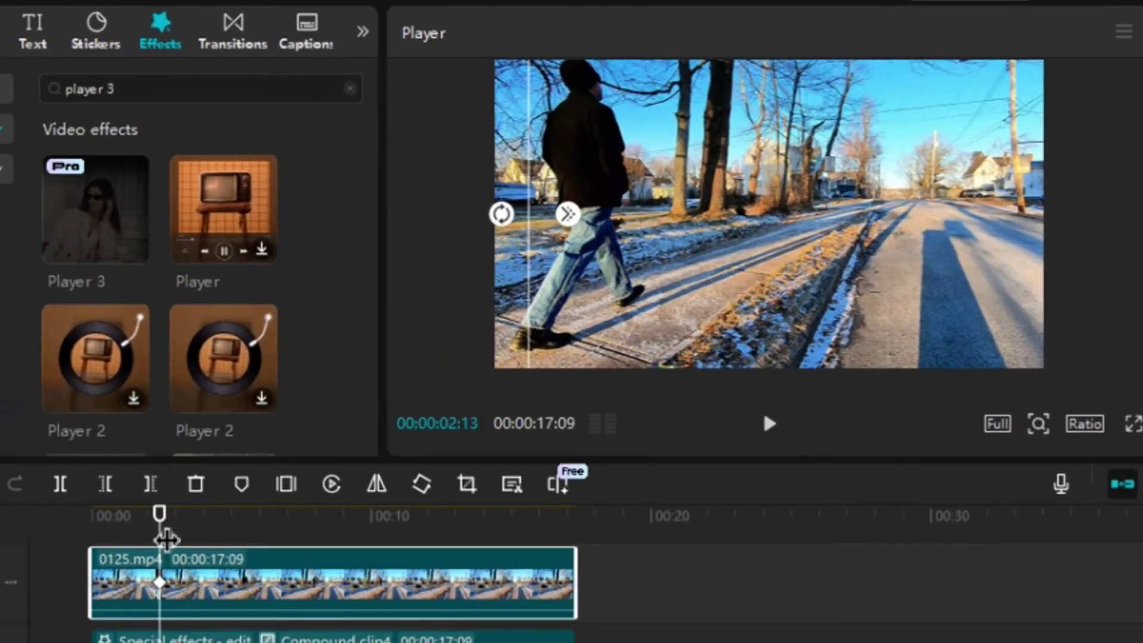
- Keyframe the mask line just behind the walking man, exposing P at 00:00:02:22 and following him until PERS shows at 00:00:03:16
left_click_drag(167, 539, 175, 541)
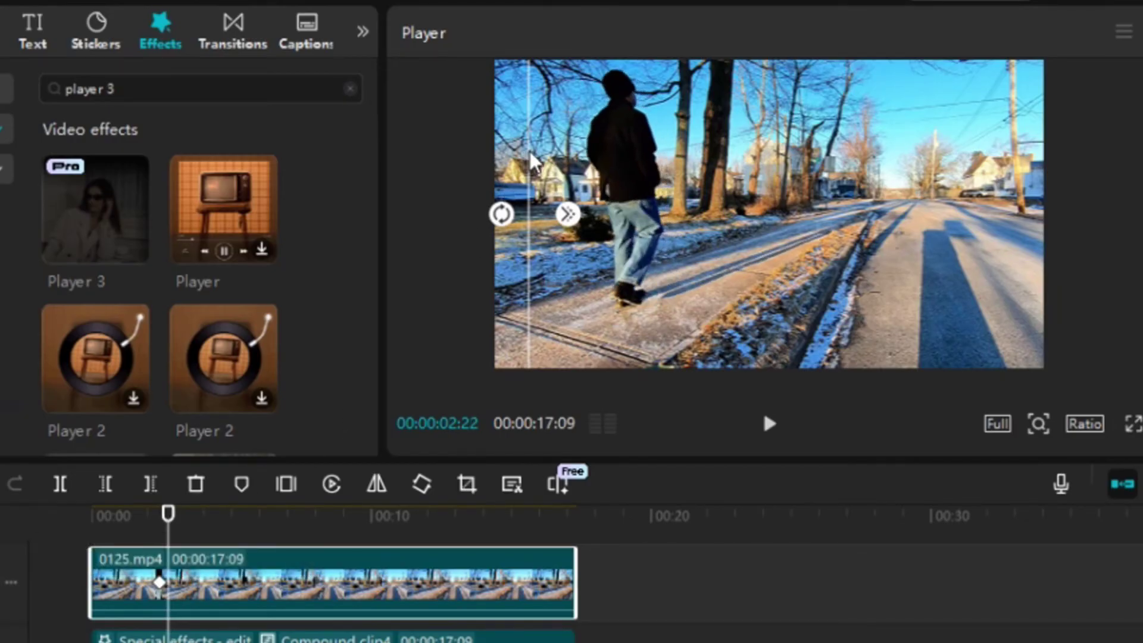
left_click_drag(532, 158, 587, 170)
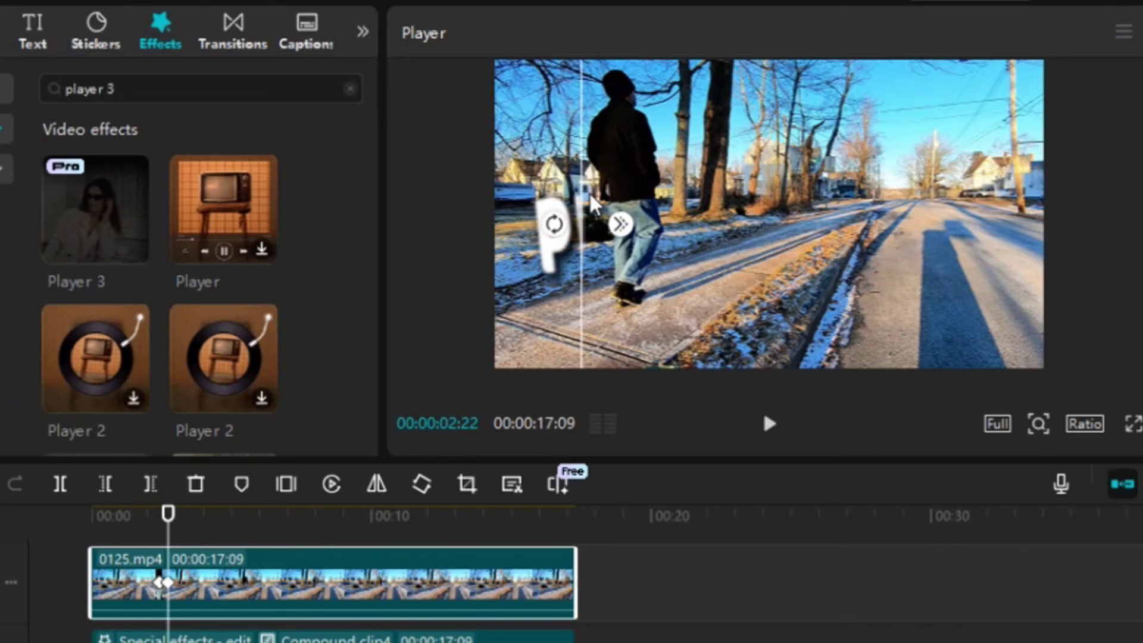
left_click_drag(587, 166, 588, 168)
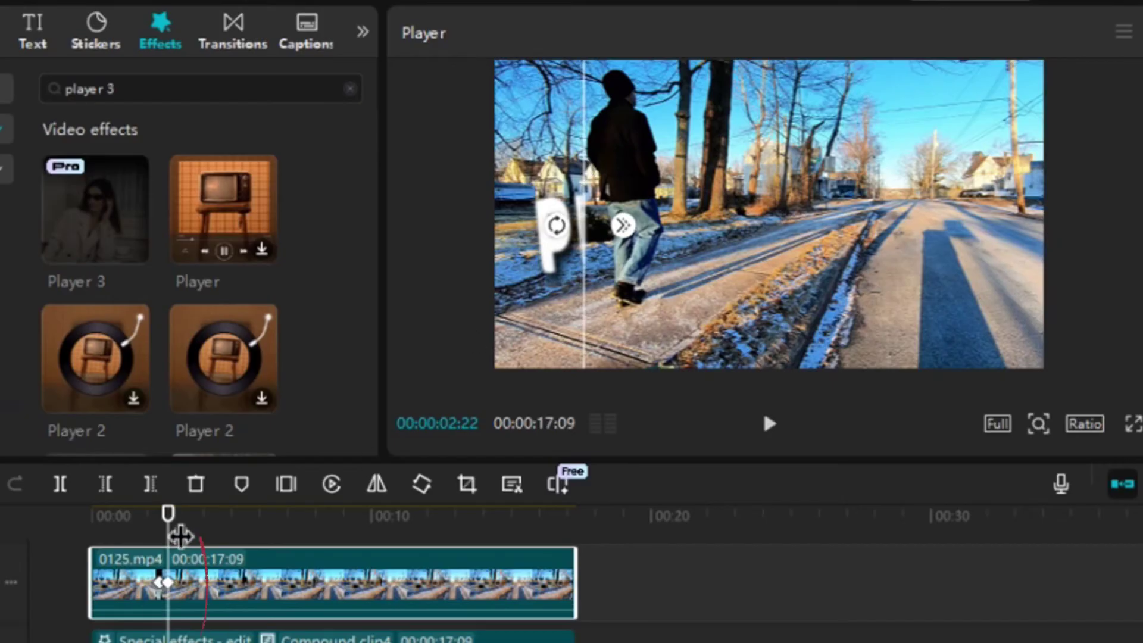
left_click_drag(174, 536, 186, 537)
left_click_drag(180, 537, 183, 538)
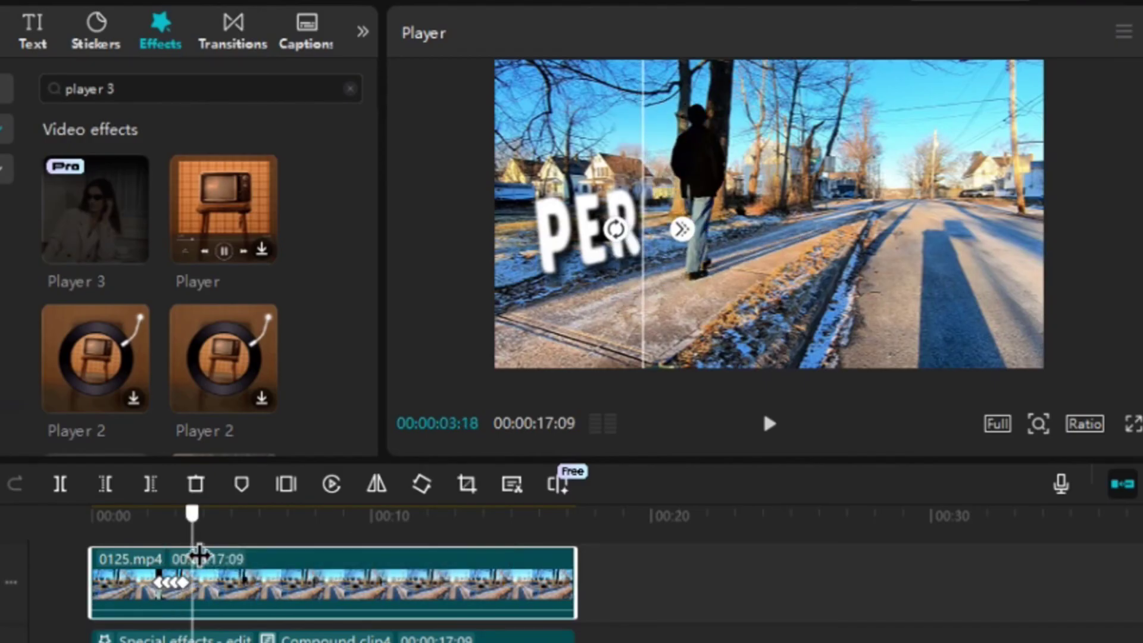
left_click_drag(649, 152, 673, 152)
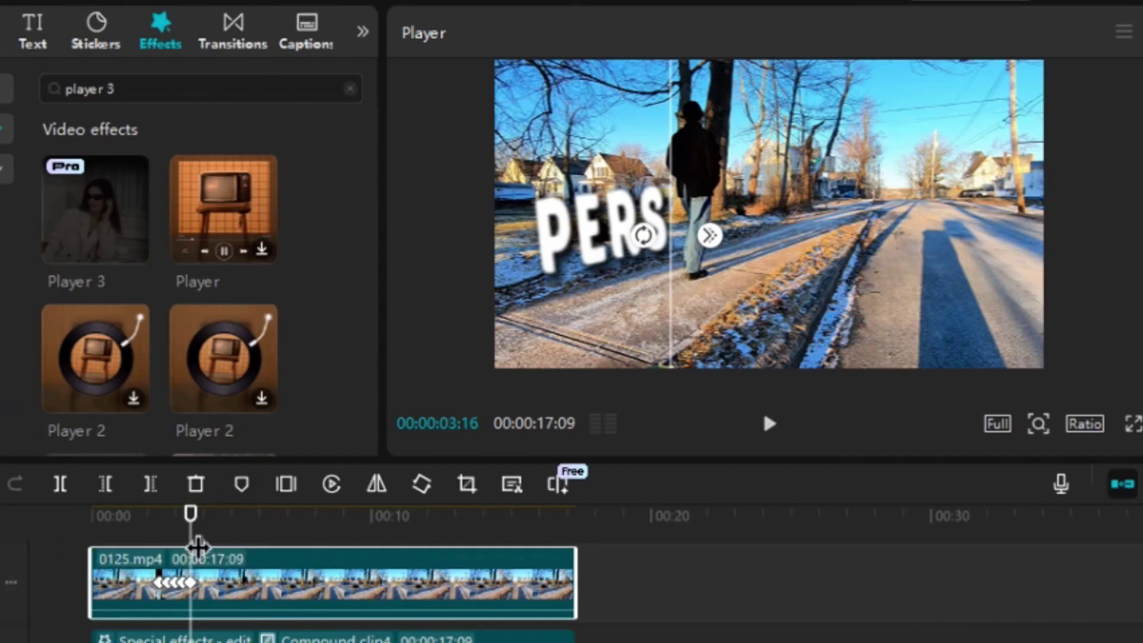
- Keyframe the mask line behind the man at 00:00:04:01, 00:00:04:16 and 00:00:05:06, exposing the title letter by letter up to PERSPEC
left_click(204, 546)
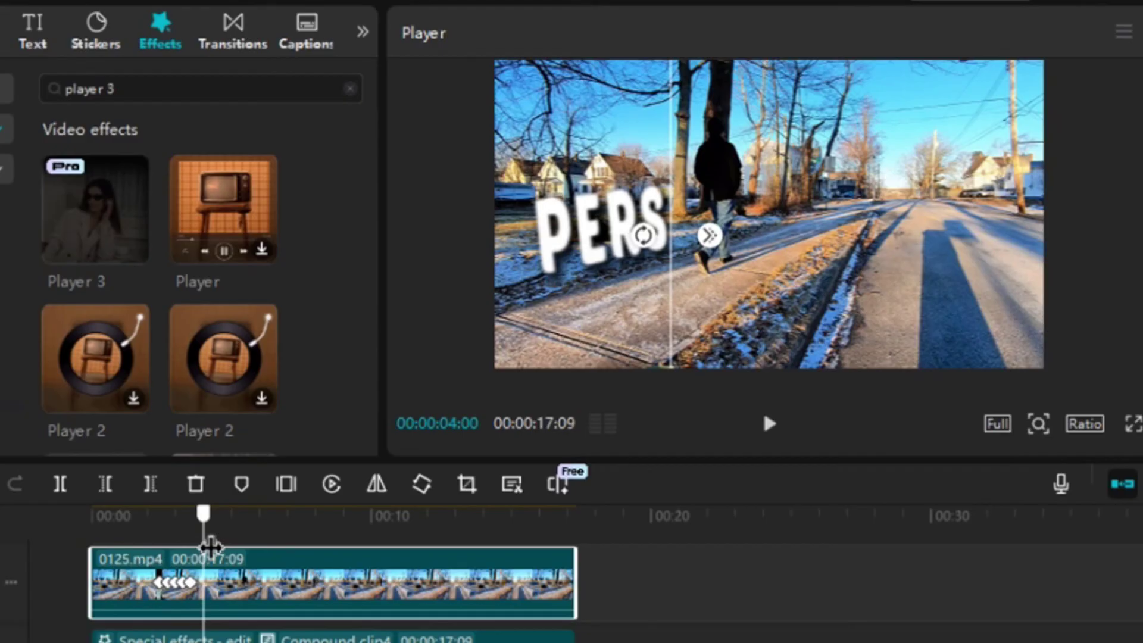
key("Right")
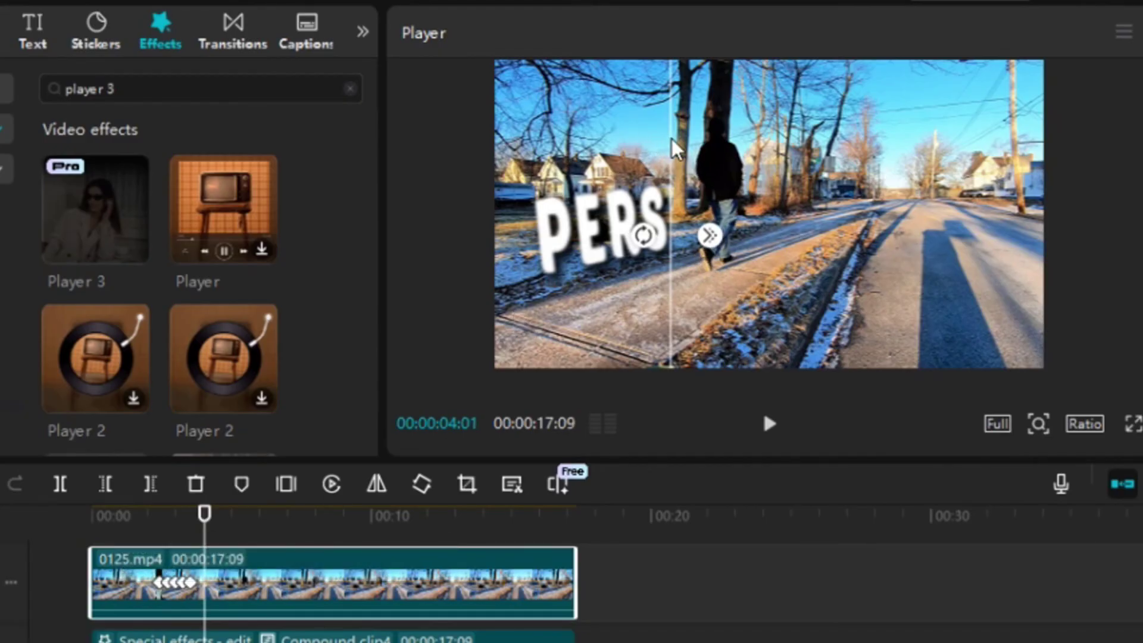
left_click_drag(672, 139, 698, 145)
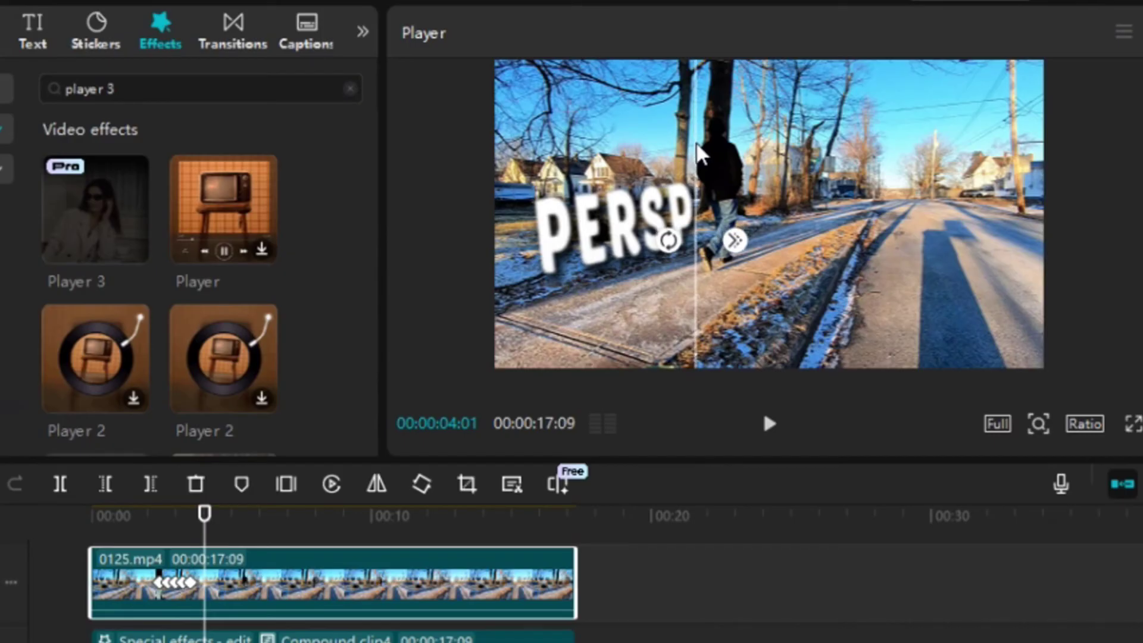
left_click_drag(698, 145, 698, 145)
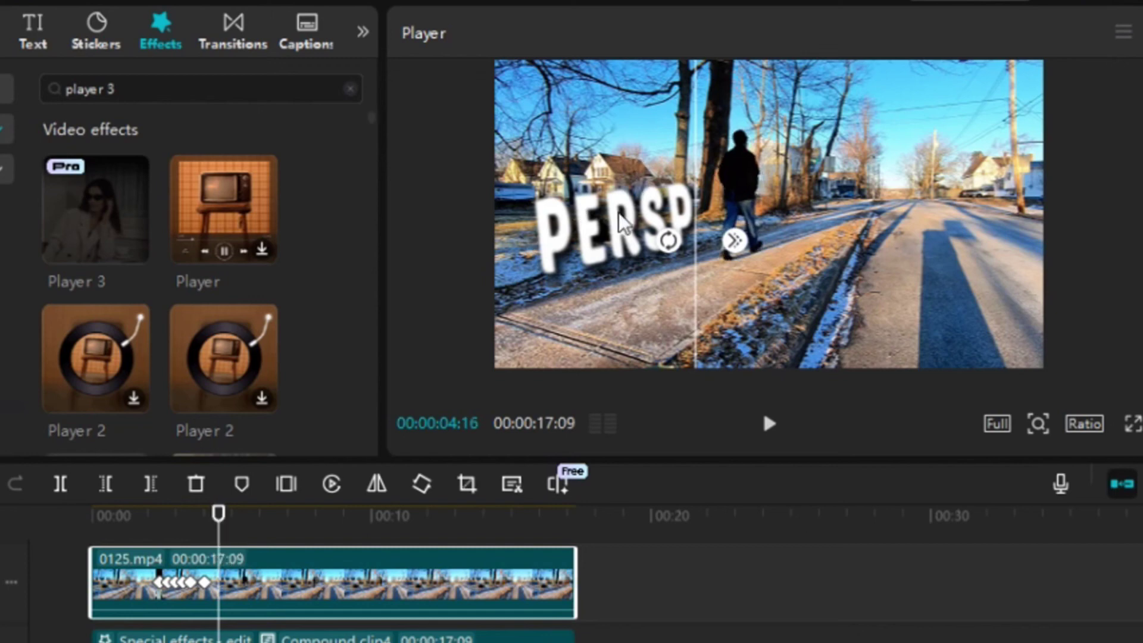
left_click_drag(703, 146, 717, 149)
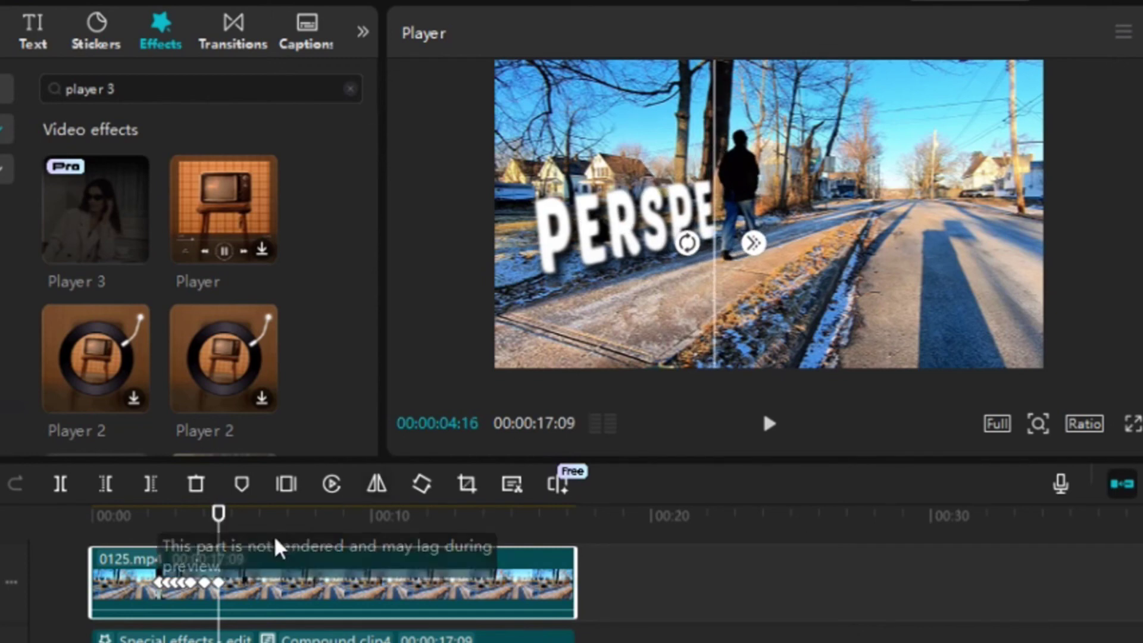
left_click_drag(233, 546, 241, 547)
left_click_drag(710, 125, 737, 135)
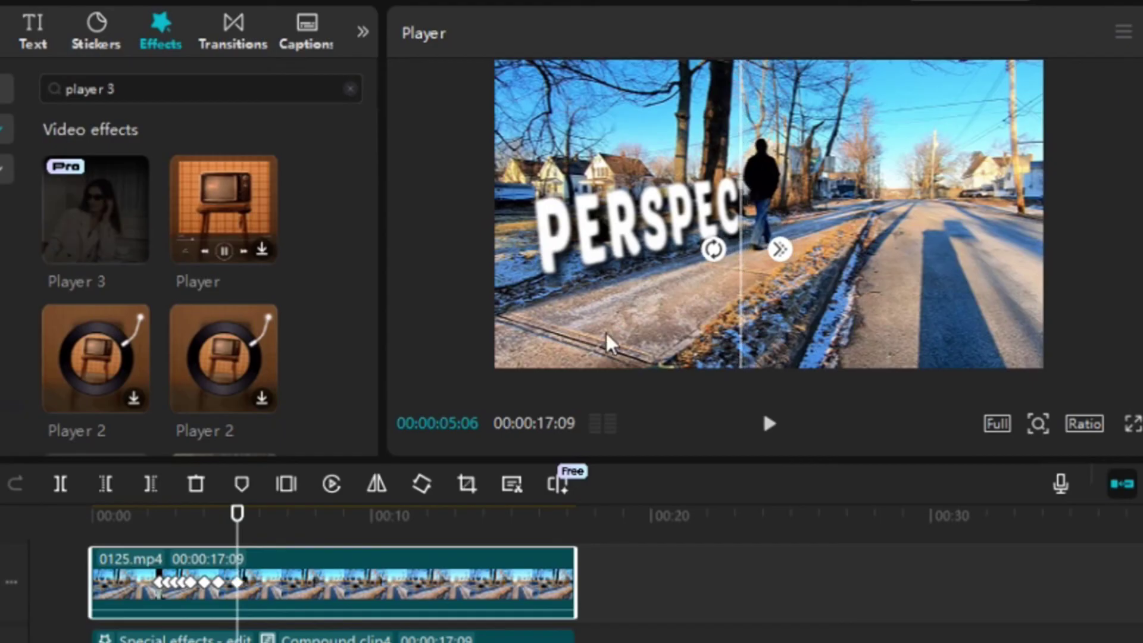
- Move the mask line to expose the T at 00:00:05:21 and the I at 00:00:06:15, keeping it behind the man
left_click(246, 531)
left_click(252, 536)
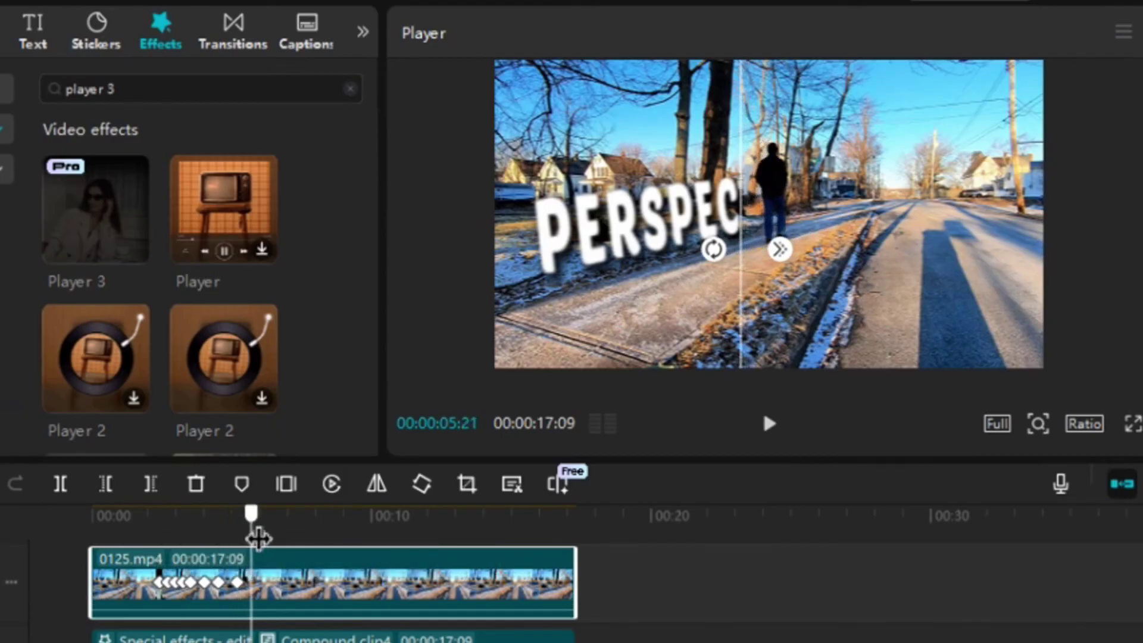
left_click_drag(744, 113, 753, 156)
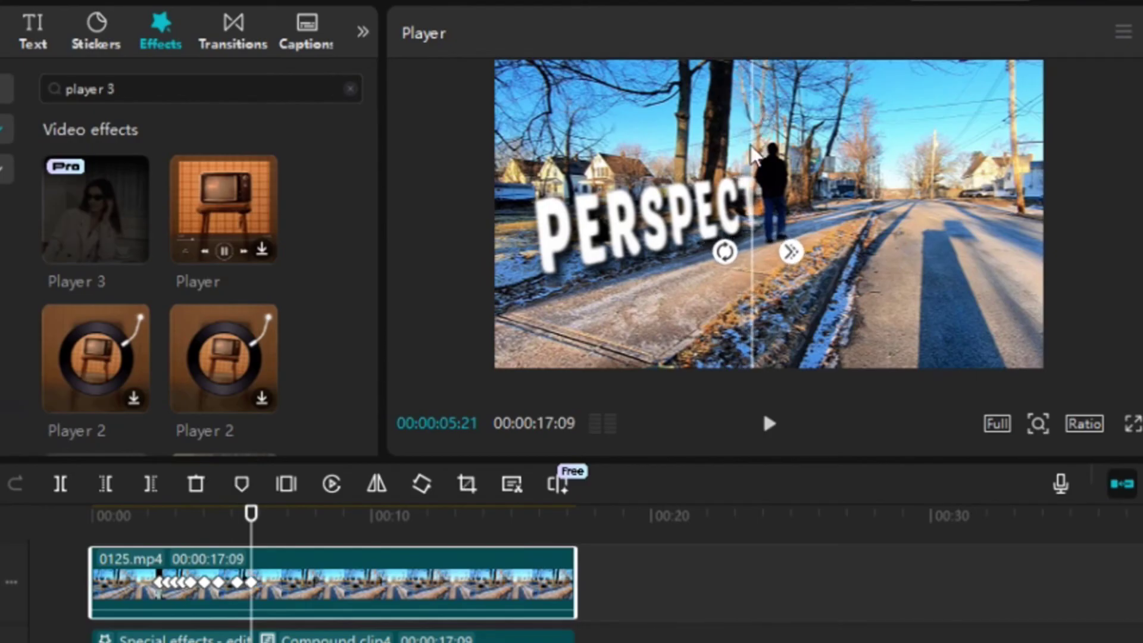
left_click(275, 542)
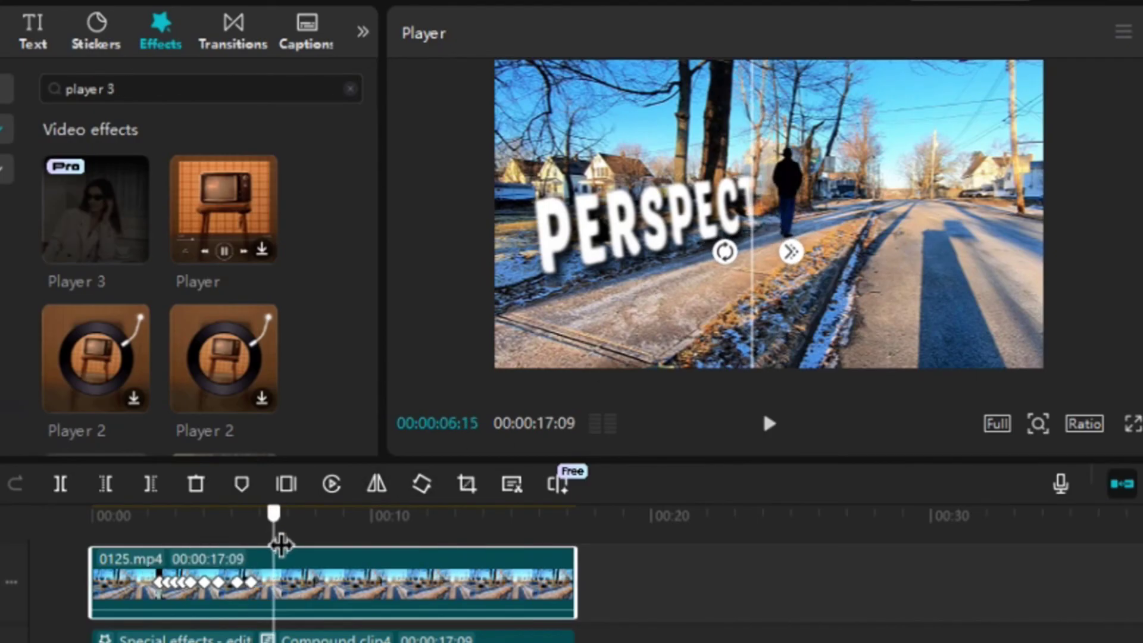
left_click_drag(752, 143, 770, 148)
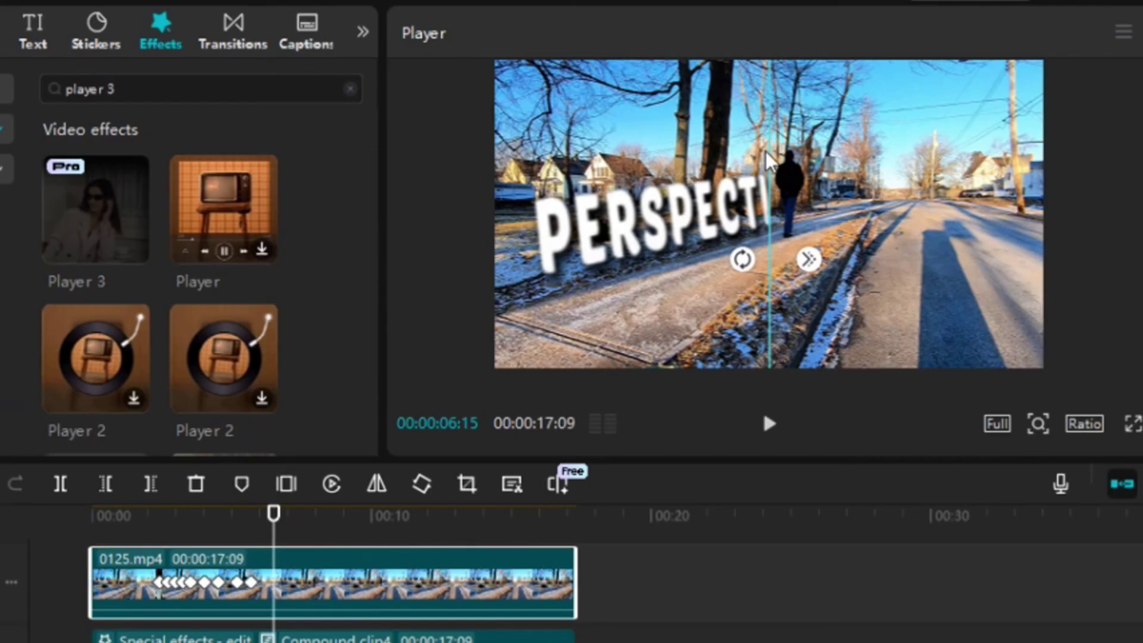
- Keyframe the mask line at 00:00:07:11, 00:00:08:06 and 00:00:09:01, ending past the final E at X 149, and deselect the clip
left_click_drag(286, 546, 310, 551)
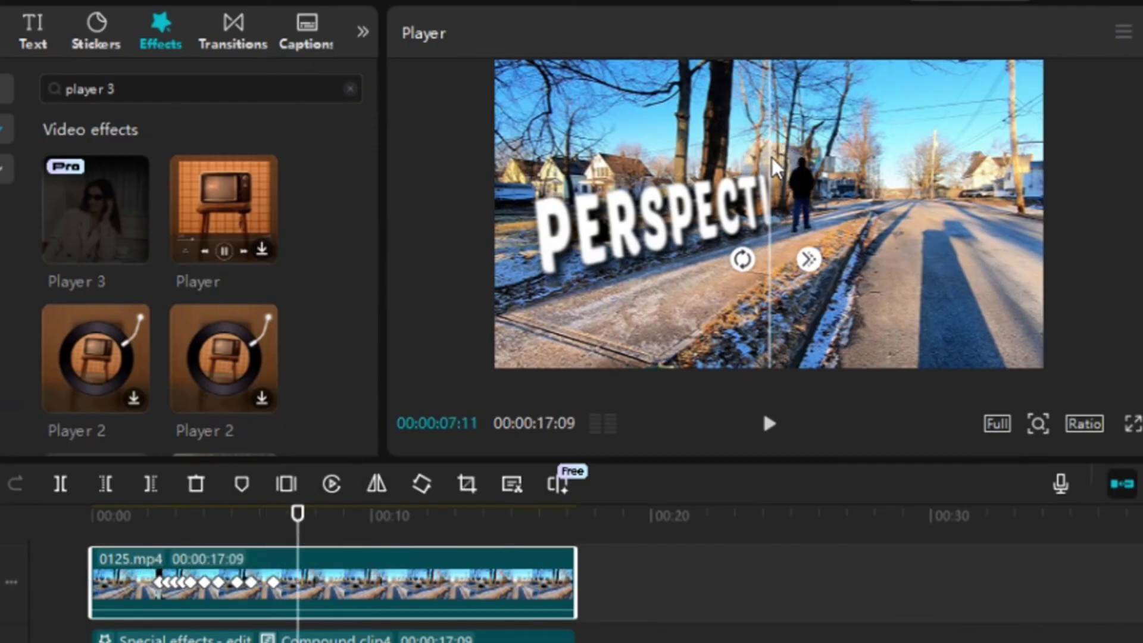
left_click_drag(773, 159, 787, 161)
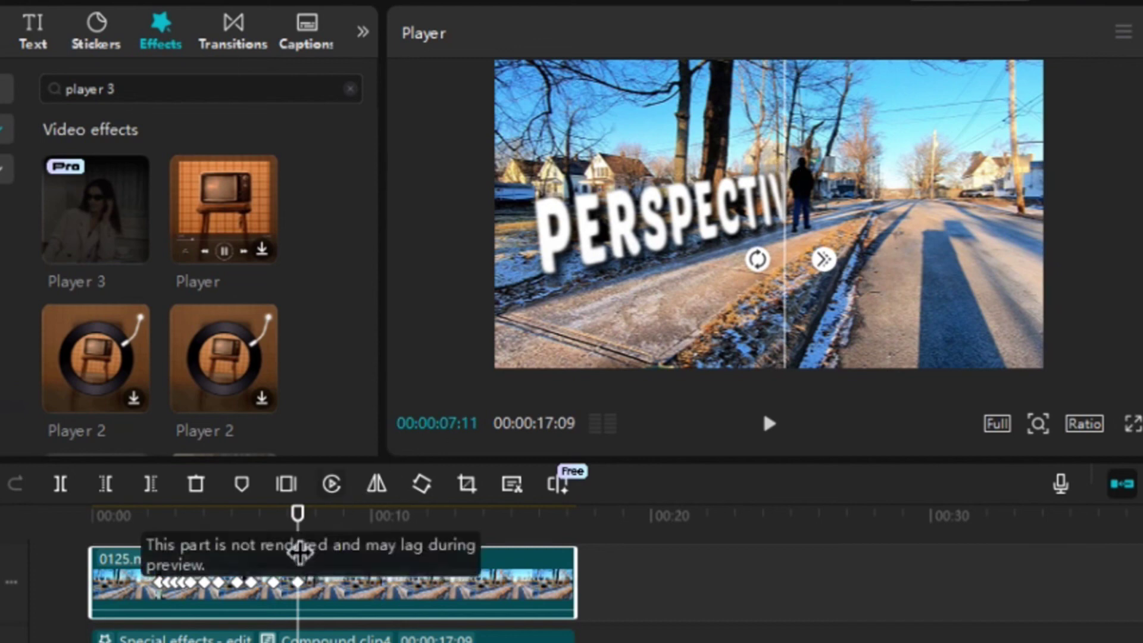
left_click_drag(306, 546, 331, 552)
left_click_drag(786, 141, 800, 143)
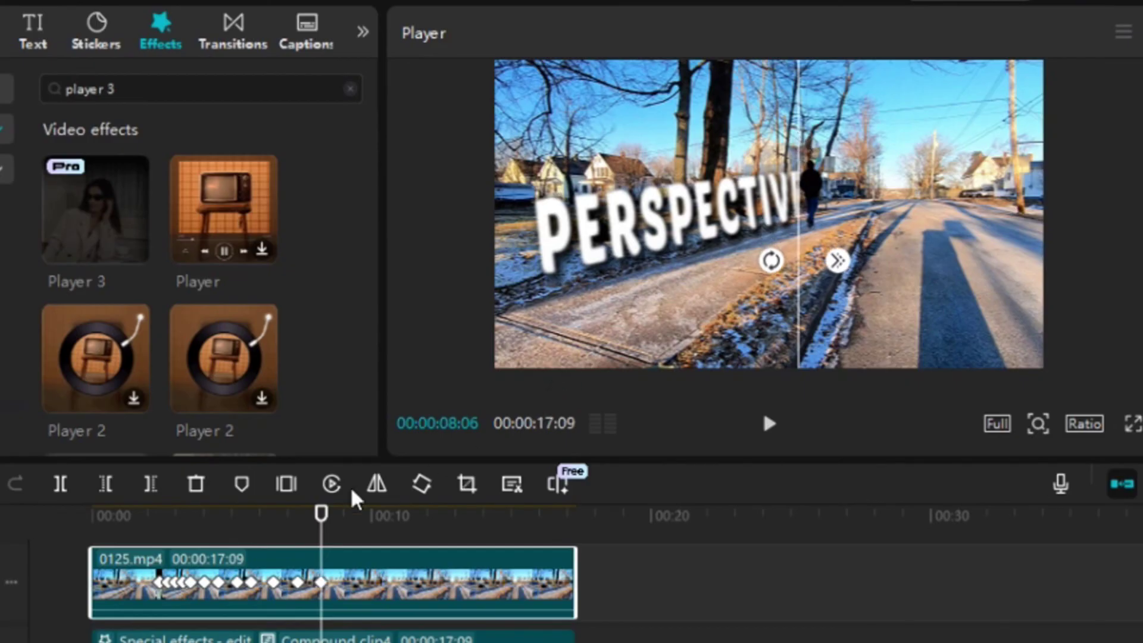
left_click_drag(339, 551, 351, 555)
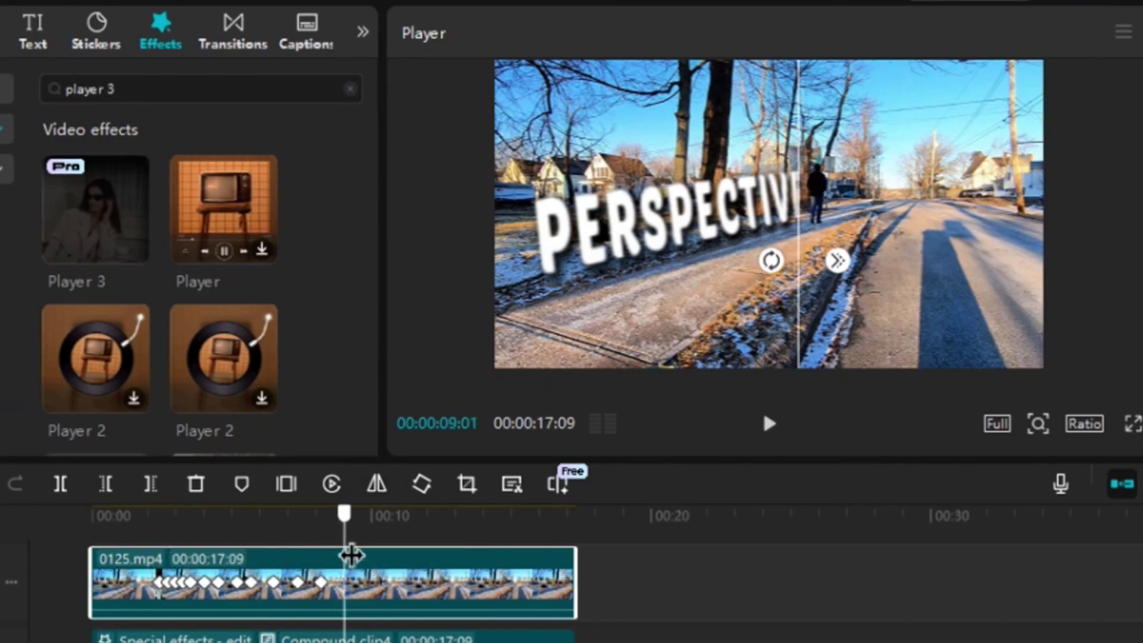
left_click_drag(800, 143, 811, 154)
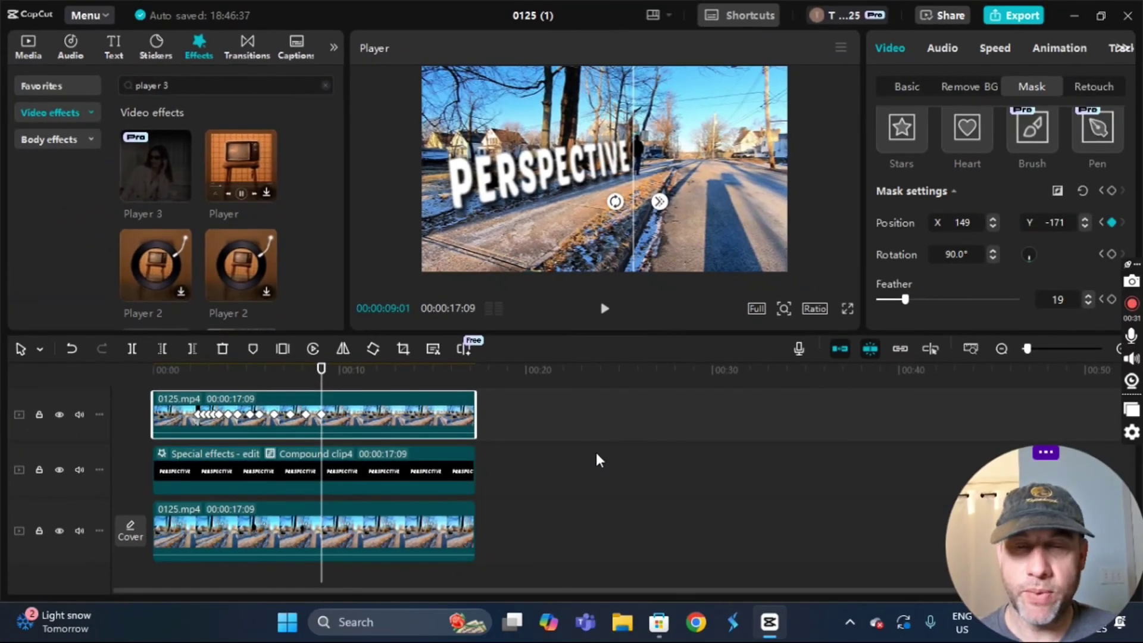
left_click(645, 485)
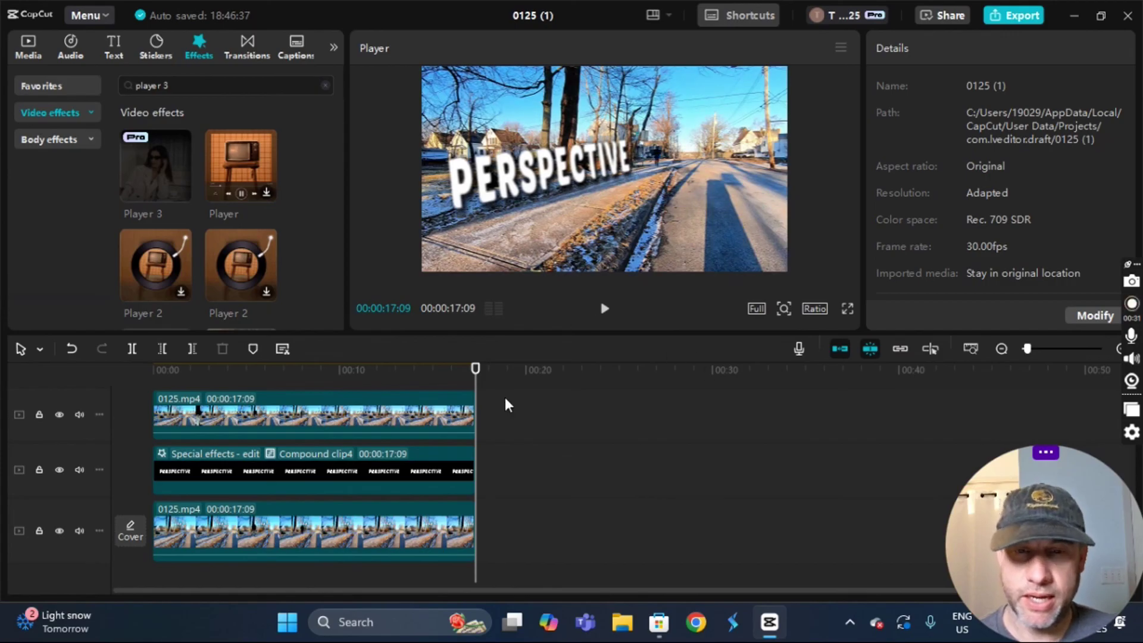
- Play the project from 00:00:00:00 in full screen to check the PERSPECTIVE reveal, and return to the editor
left_click_drag(482, 388, 133, 424)
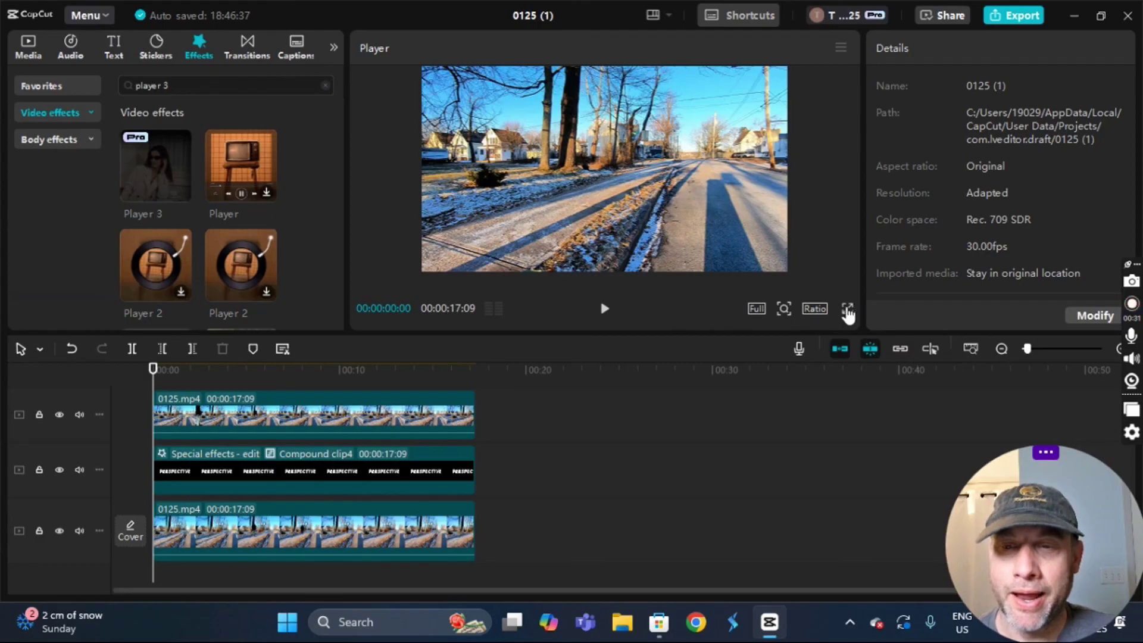
left_click(847, 309)
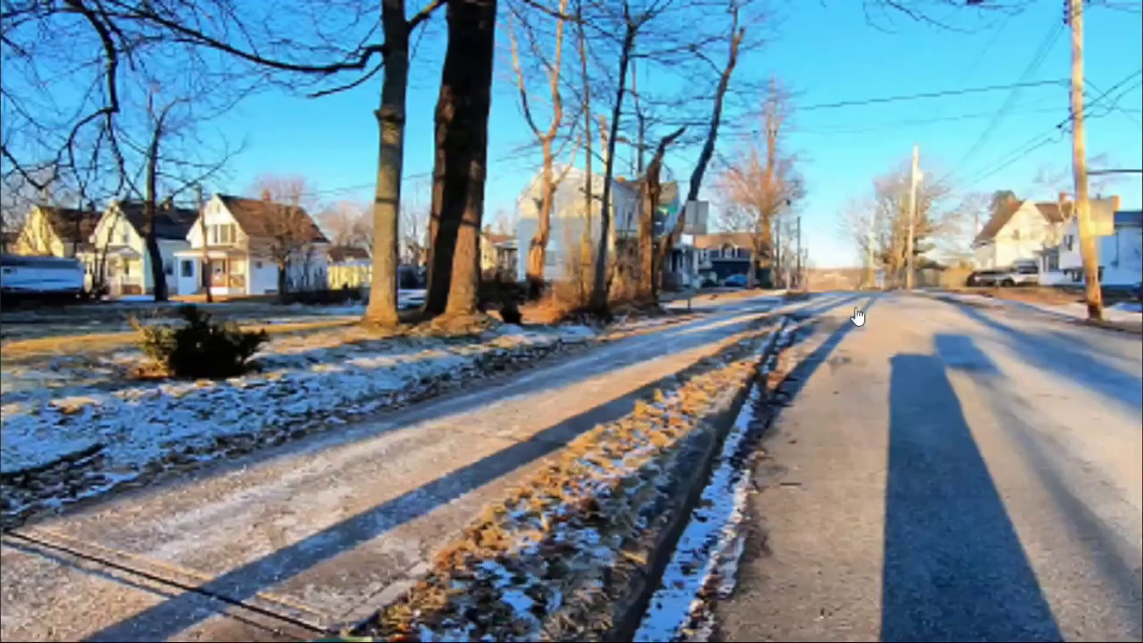
mouse_move(737, 465)
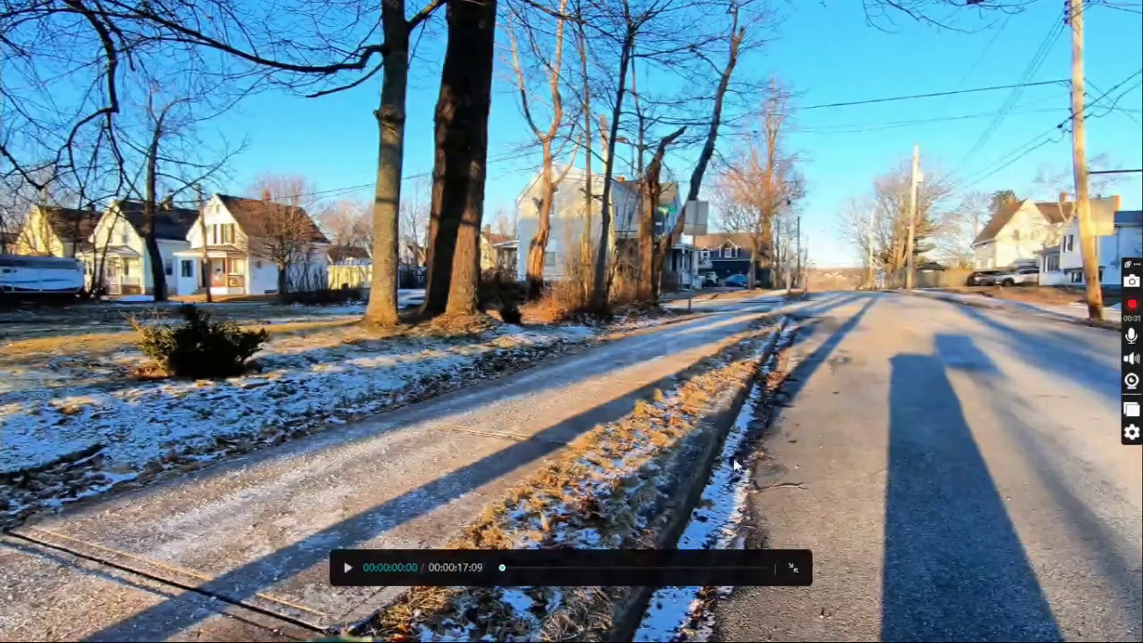
left_click(349, 569)
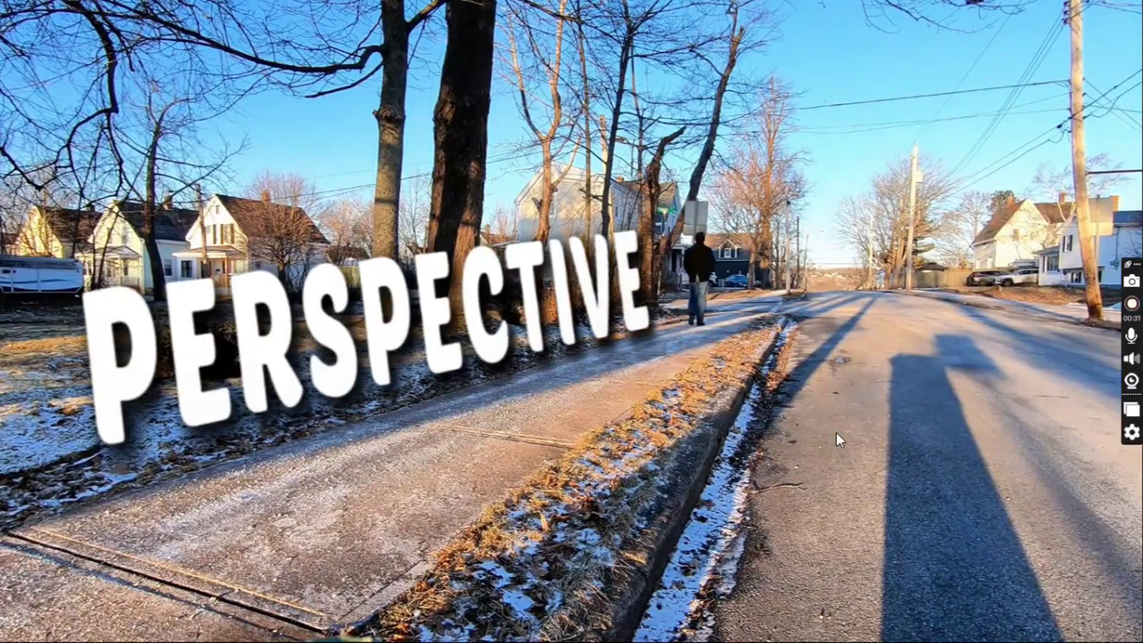
key("Escape")
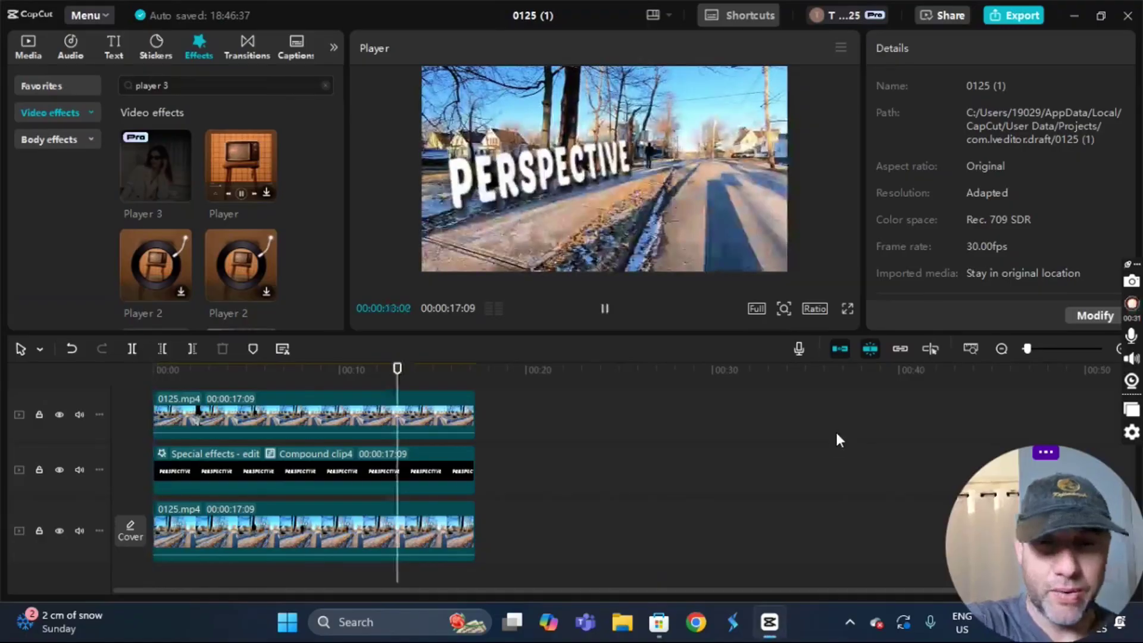